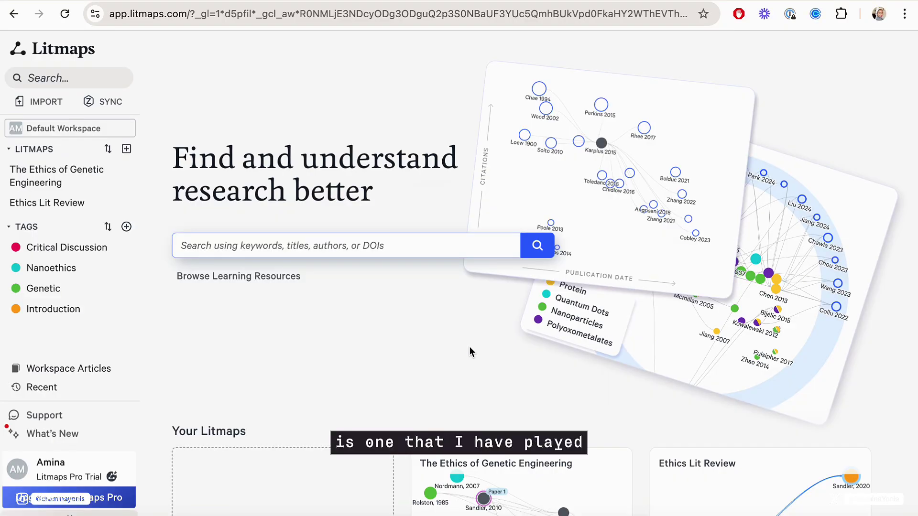
Step: Open The Ethics of Genetic Engineering litmap and ask 'What are common topics on this Litmap?'
scroll(469, 351, down, 2)
scroll(470, 350, down, 1)
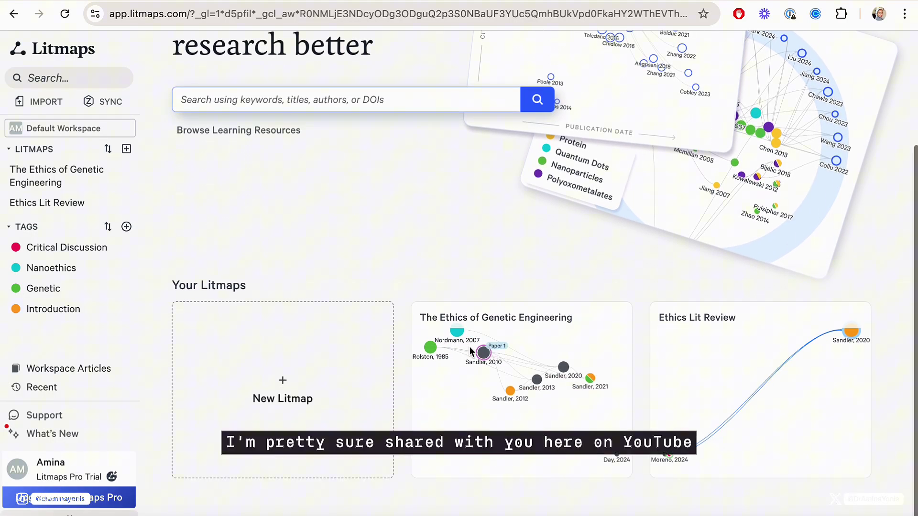
scroll(487, 385, up, 1)
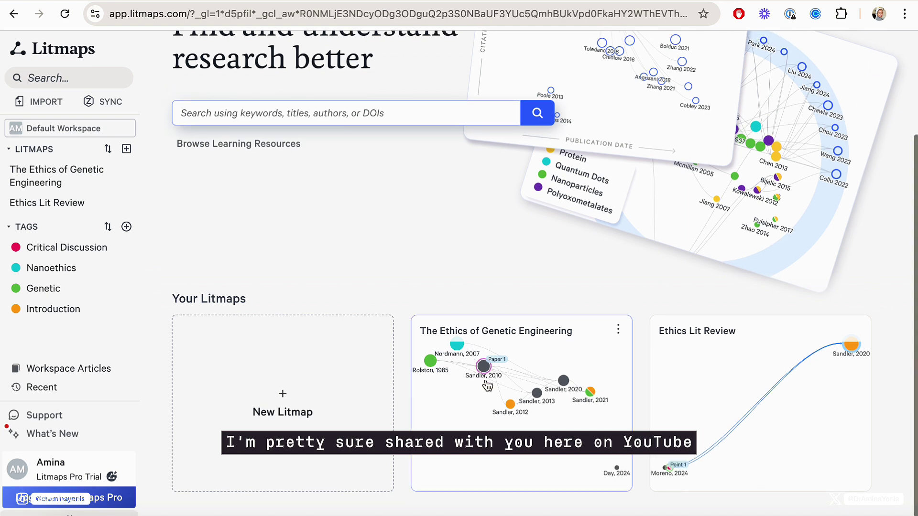
click(504, 429)
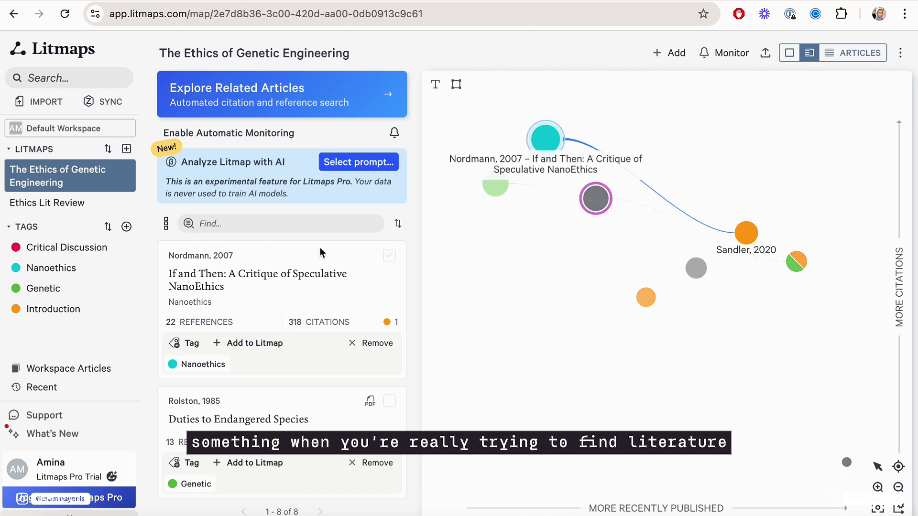
click(345, 164)
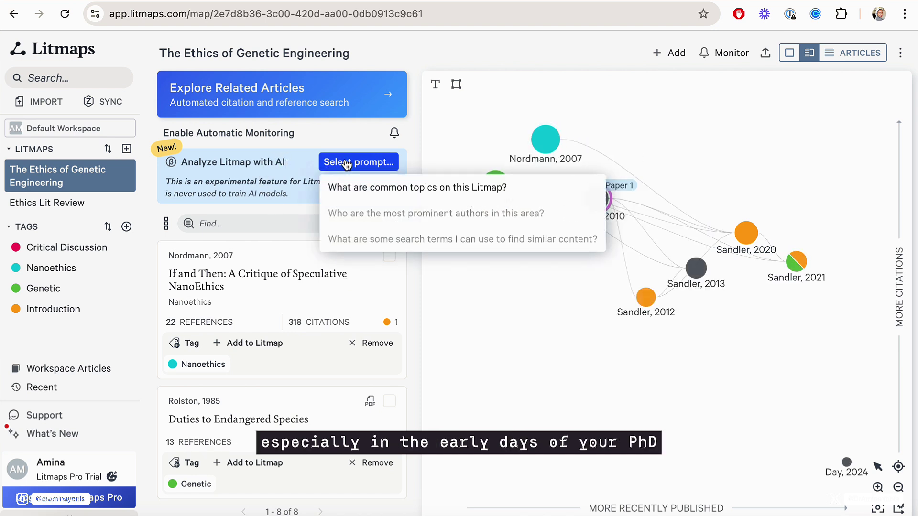
click(373, 193)
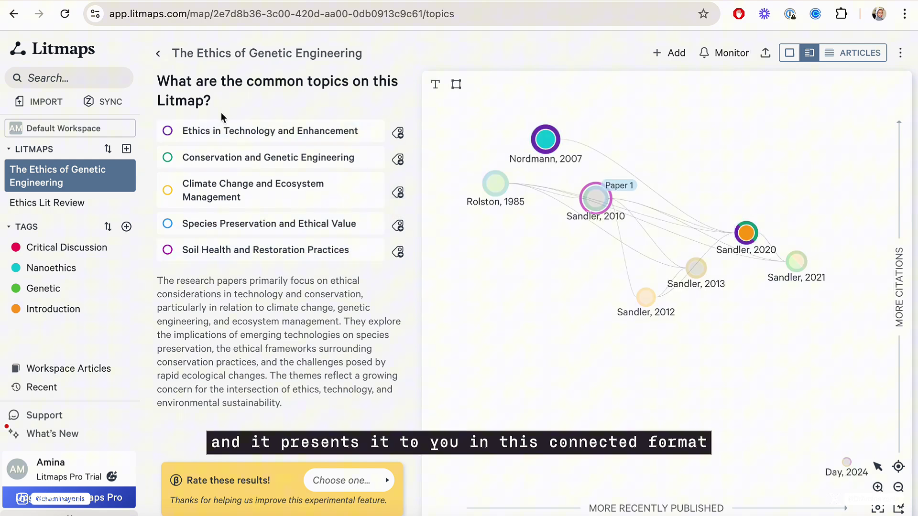
Step: Return to the article list and remove Sandler 2021, leaving Sandler 2020's tags unchanged
click(159, 56)
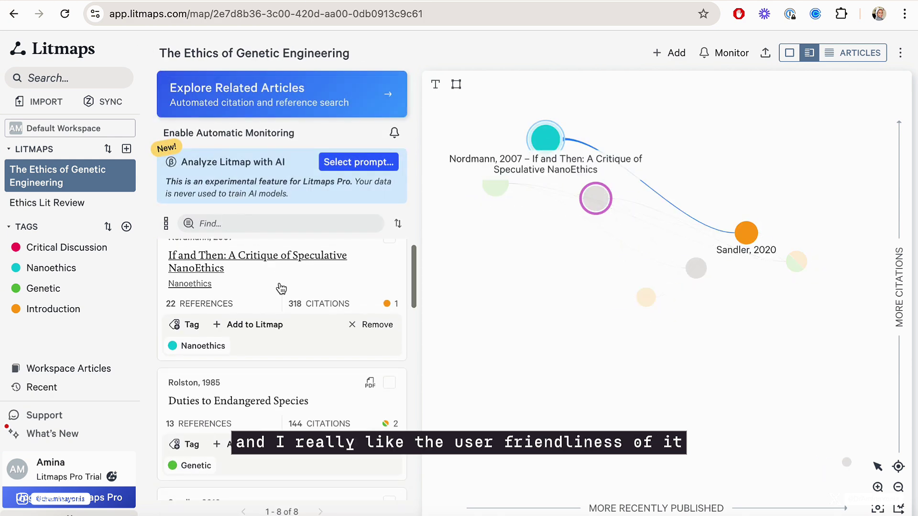
scroll(281, 288, down, 2)
scroll(281, 289, down, 1)
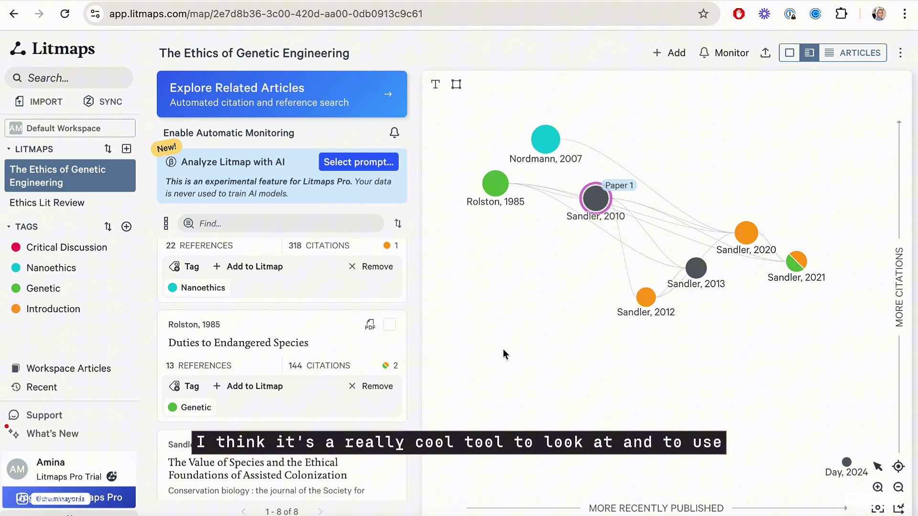
scroll(353, 364, down, 4)
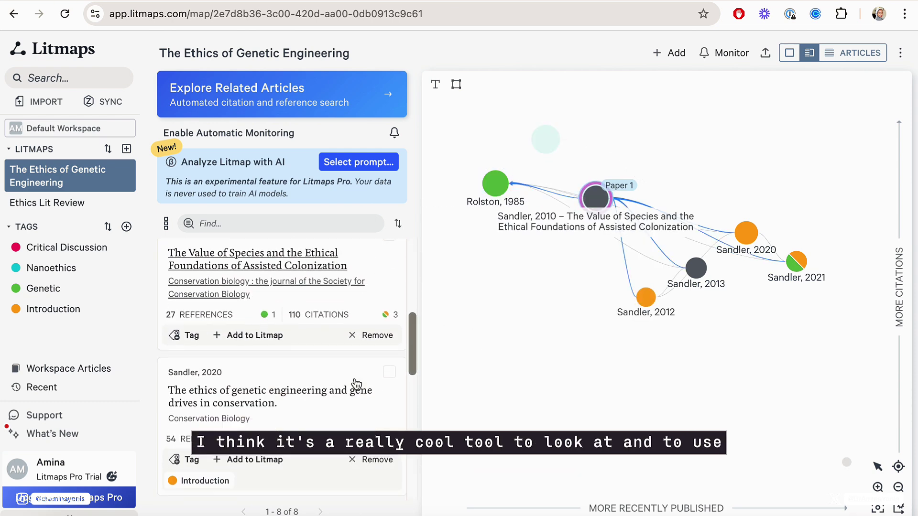
scroll(356, 384, down, 1)
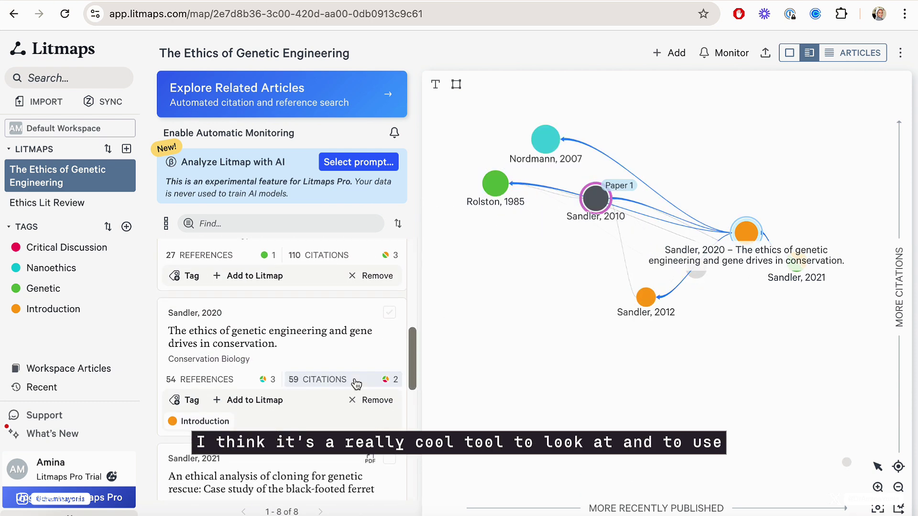
click(187, 401)
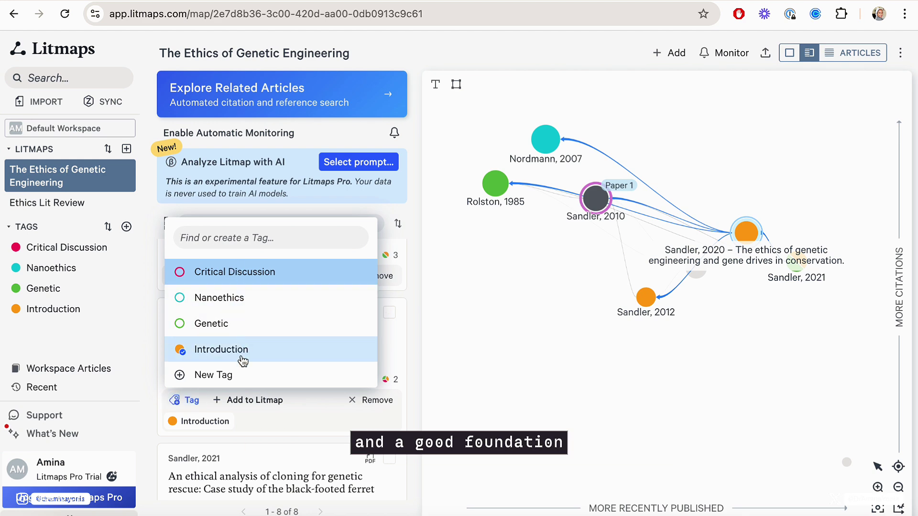
click(268, 409)
scroll(293, 417, down, 5)
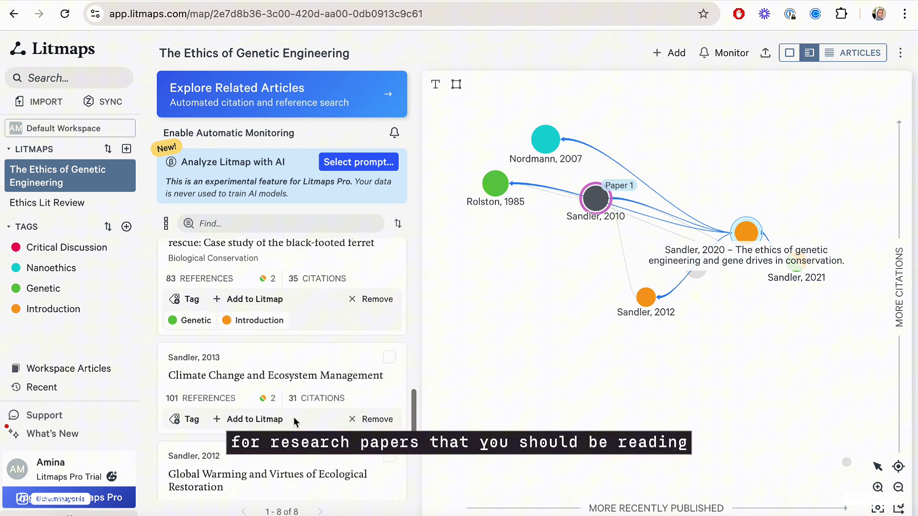
click(389, 283)
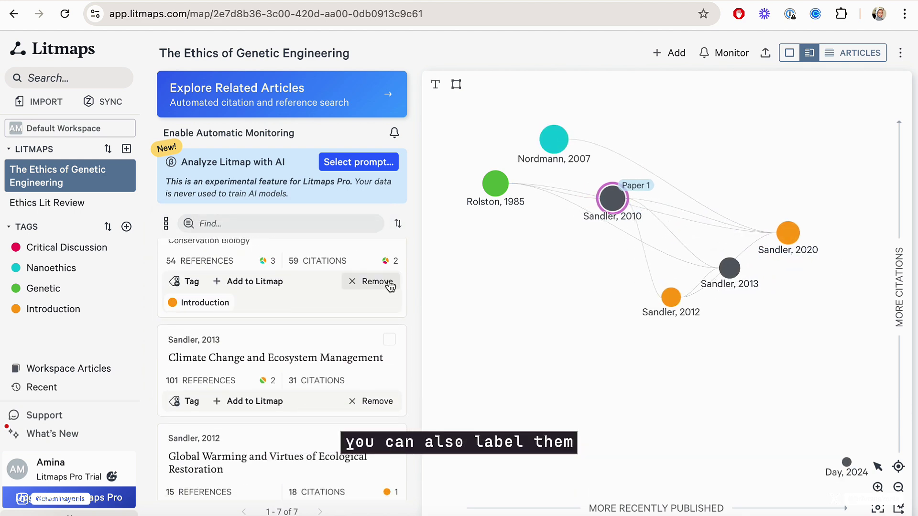
Step: Switch to the Ethics Lit Review litmap from the sidebar
scroll(390, 285, down, 4)
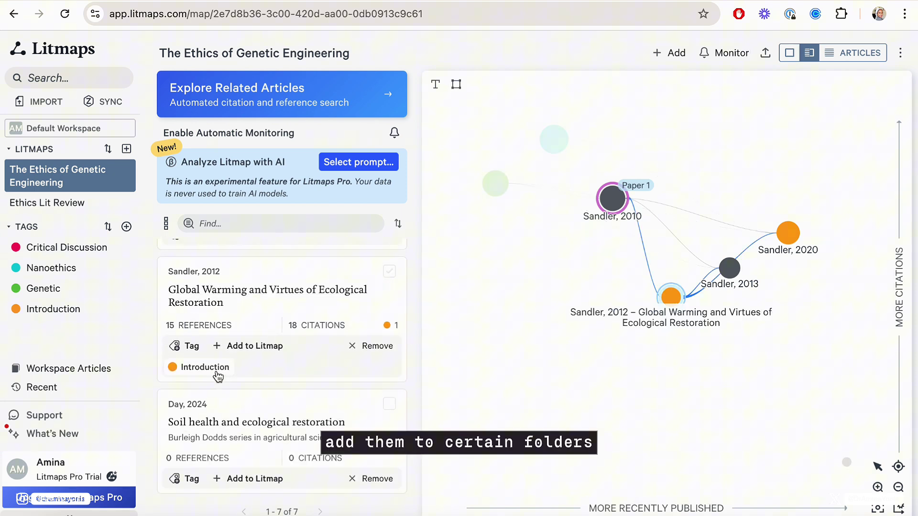
scroll(217, 376, up, 6)
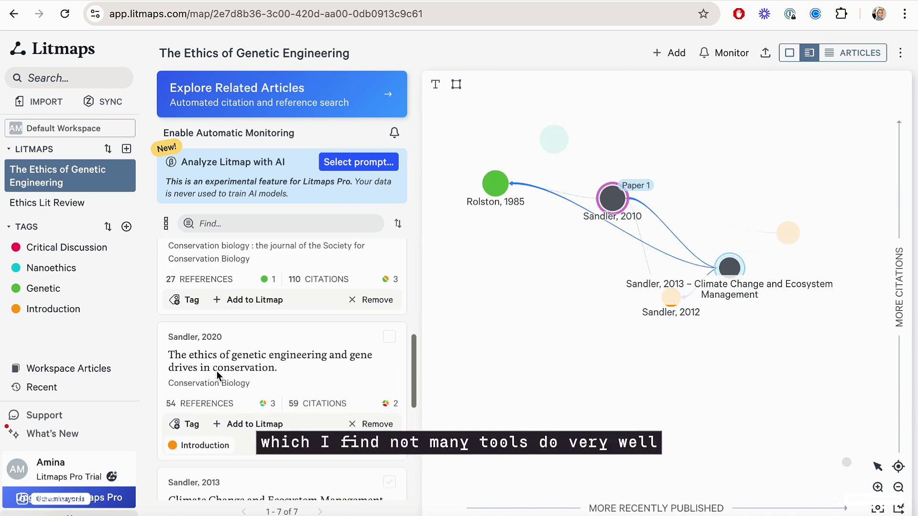
scroll(217, 376, up, 3)
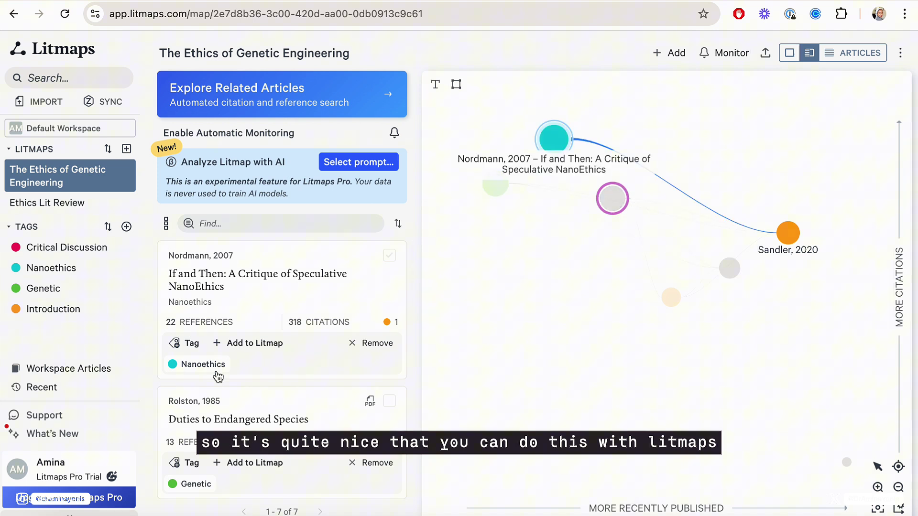
click(101, 211)
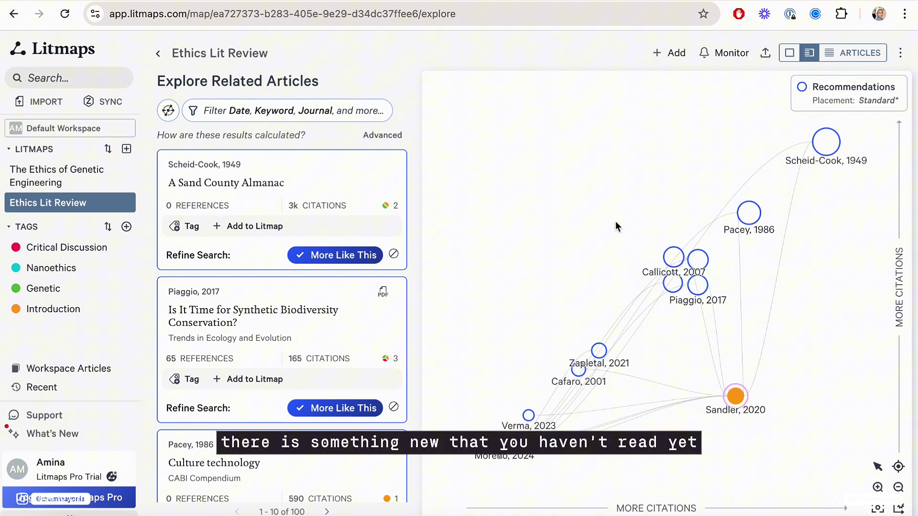
Step: Add the recommended Cafaro 2001 and Pacey 1986 papers to the Ethics Lit Review map
scroll(287, 286, down, 3)
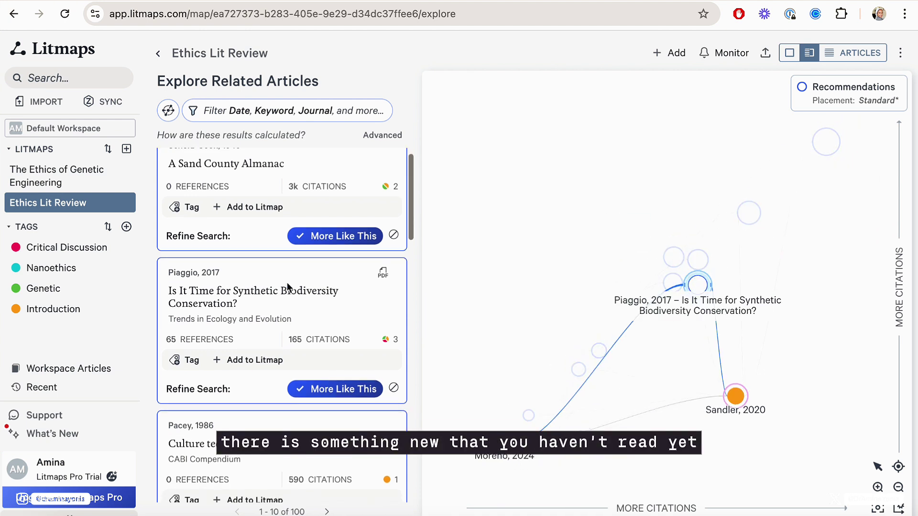
scroll(287, 287, down, 3)
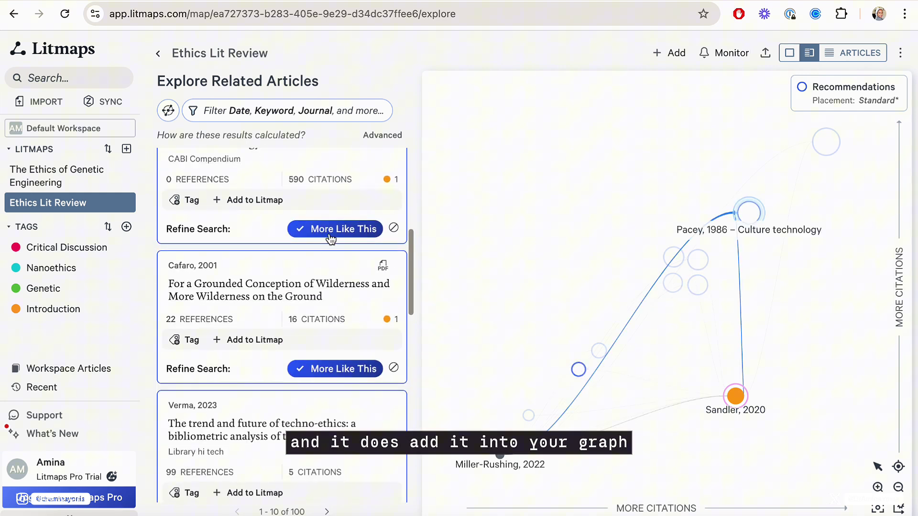
click(340, 369)
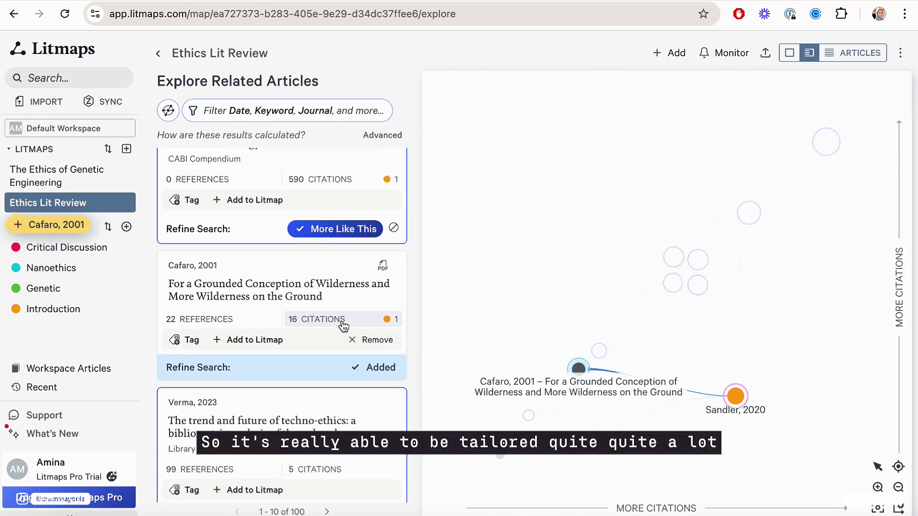
click(334, 232)
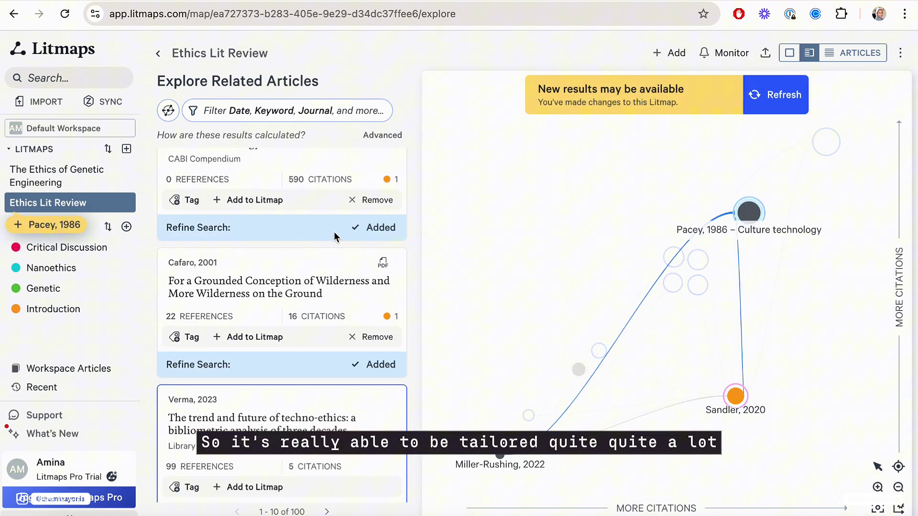
scroll(334, 231, down, 8)
scroll(334, 231, down, 6)
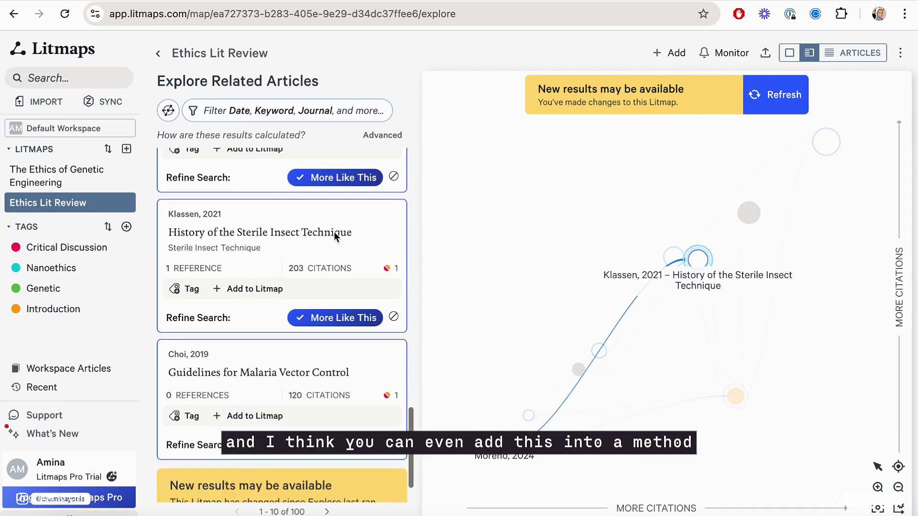
scroll(334, 231, up, 12)
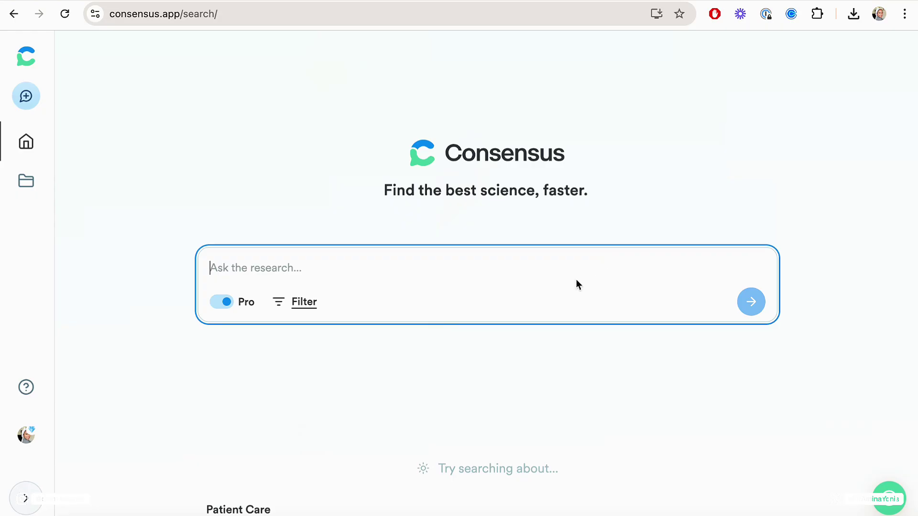
Step: Ask how blue light affects autophagy, then ask whether it consistently impairs autophagy across cell types
text(does )
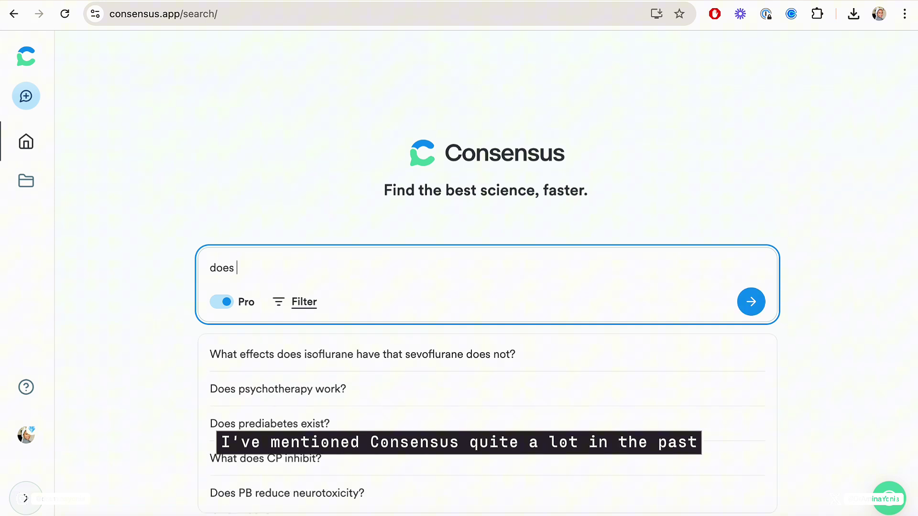
text(blue)
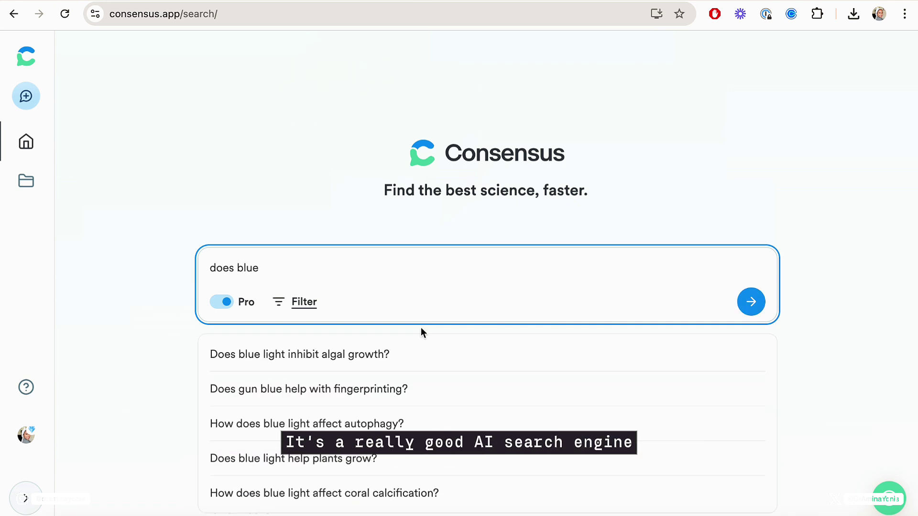
click(328, 424)
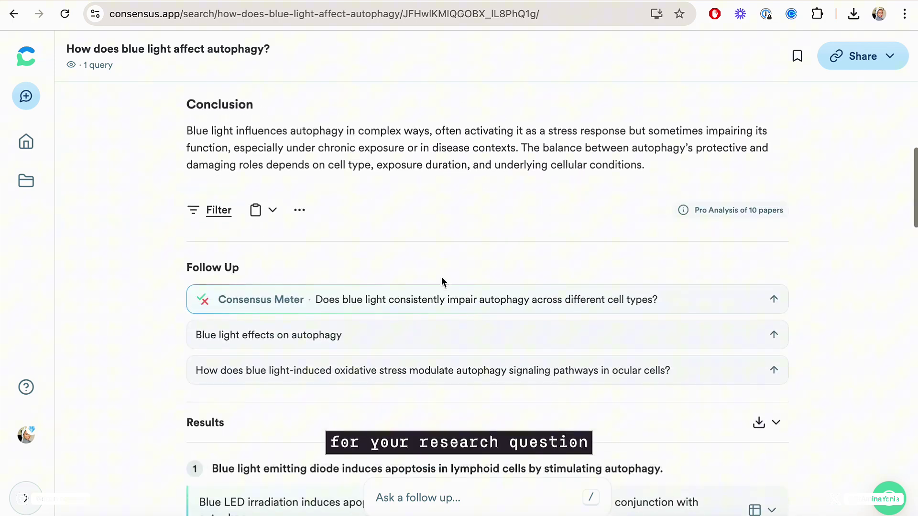
scroll(548, 227, up, 15)
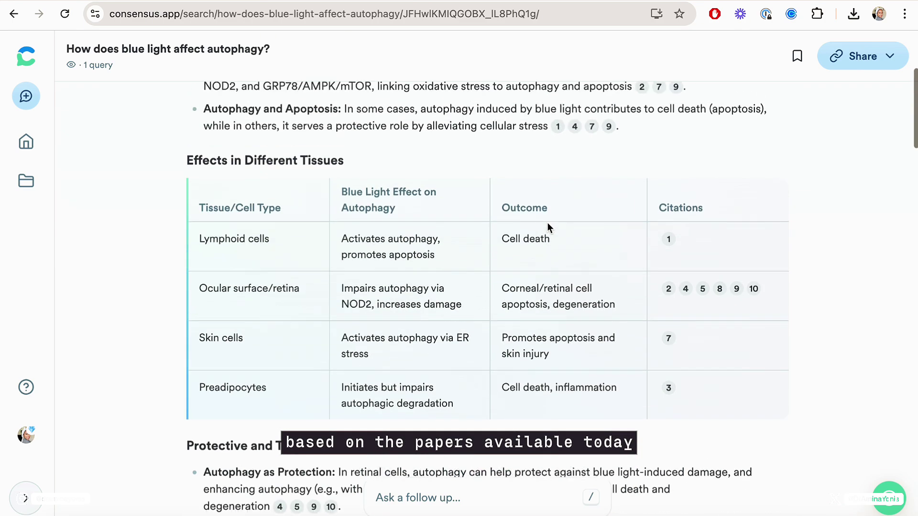
triple_click(323, 115)
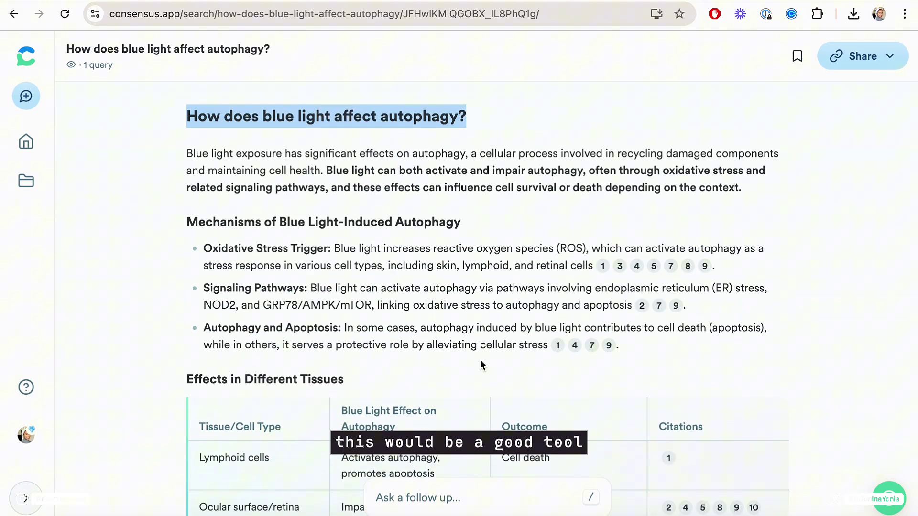
scroll(480, 360, down, 15)
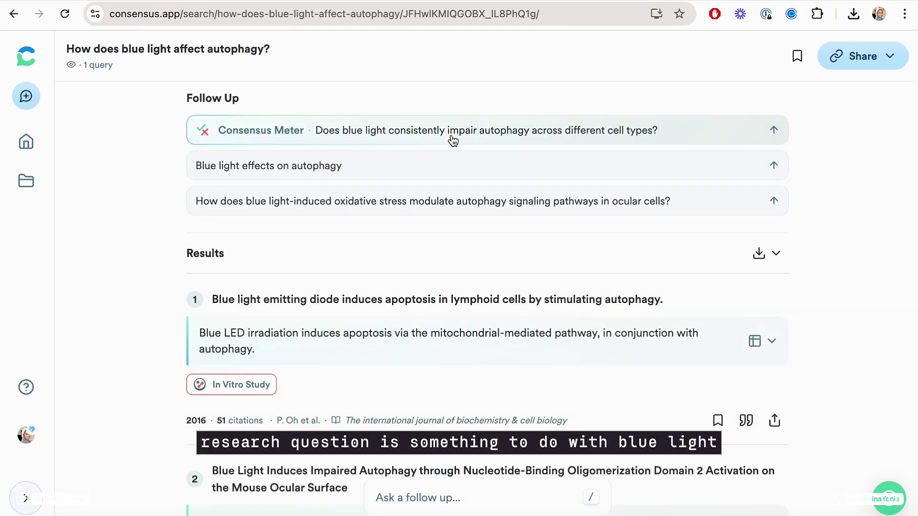
click(452, 140)
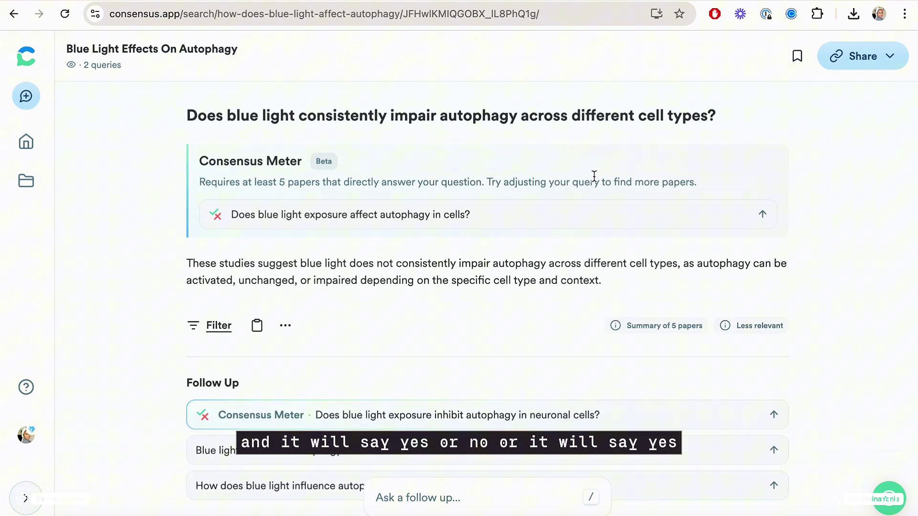
Step: Ask whether blue light exposure affects autophagy in cells and highlight the 100% Yes result
scroll(594, 176, down, 1)
scroll(594, 176, down, 1)
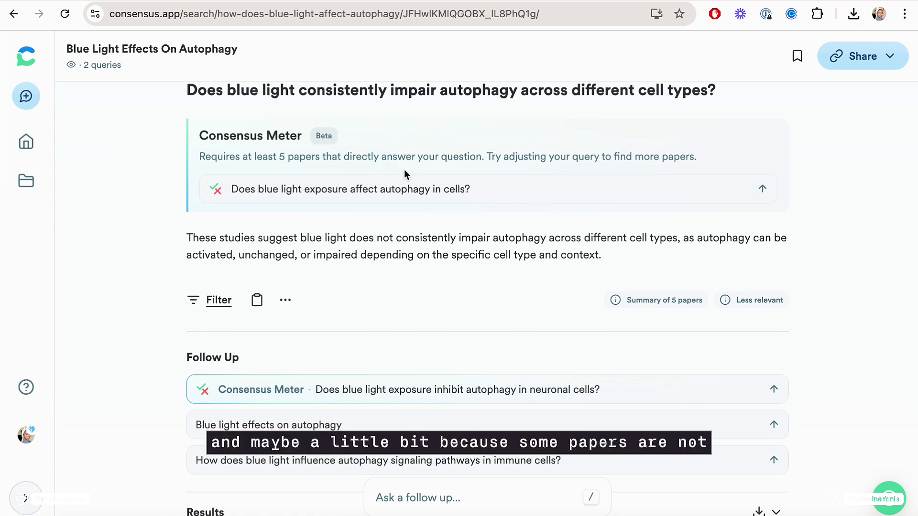
triple_click(302, 151)
click(350, 188)
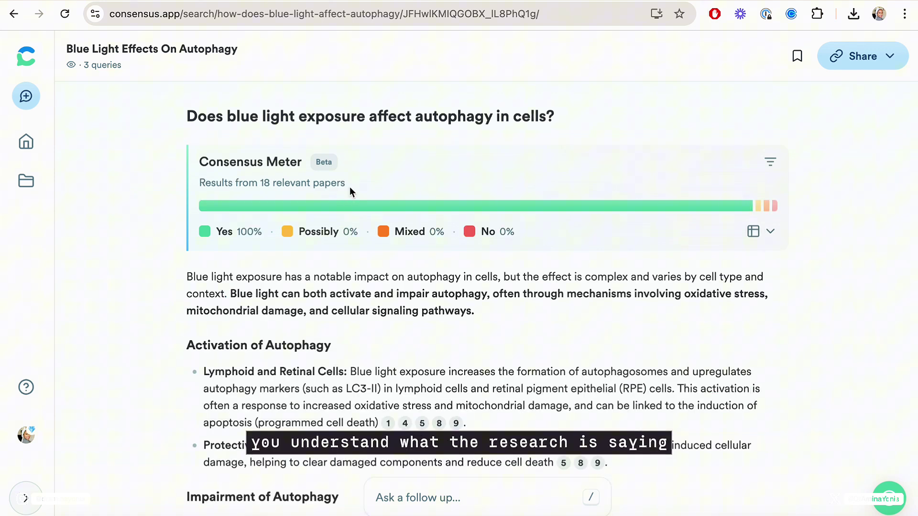
drag(237, 232, 266, 231)
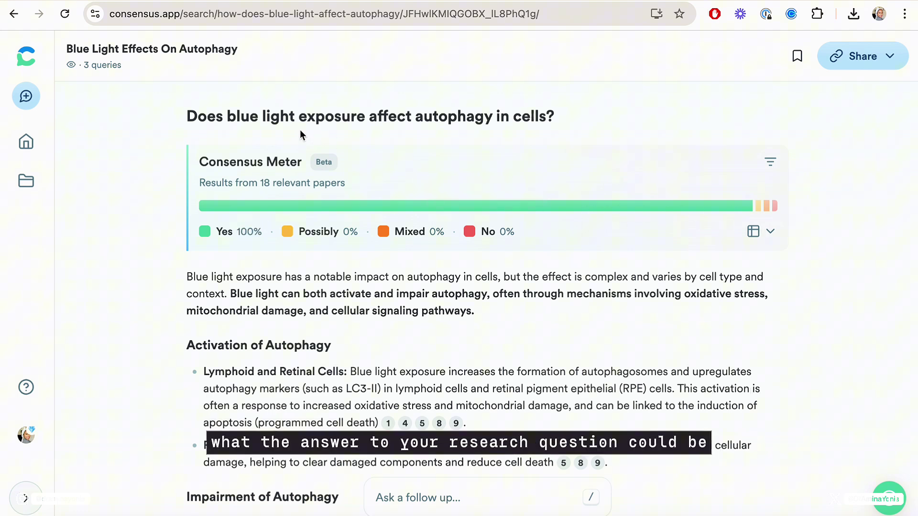
Step: Try Save and Cite on the first result paper, then copy its share link
scroll(290, 295, down, 1)
drag(268, 260, 337, 278)
scroll(385, 236, down, 3)
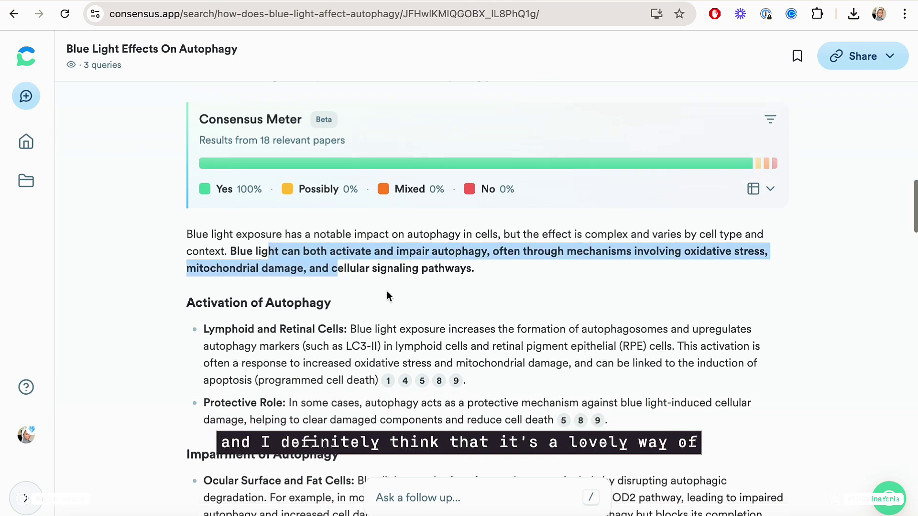
scroll(387, 294, down, 6)
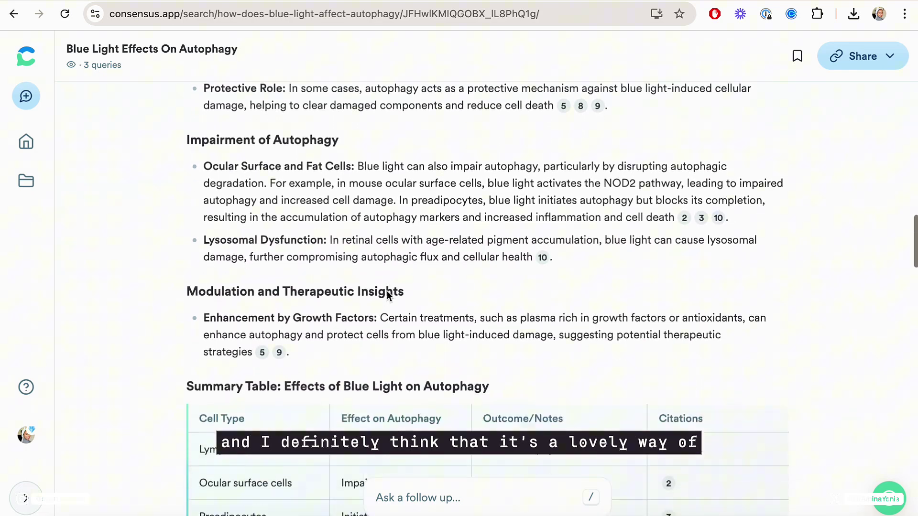
scroll(388, 291, up, 10)
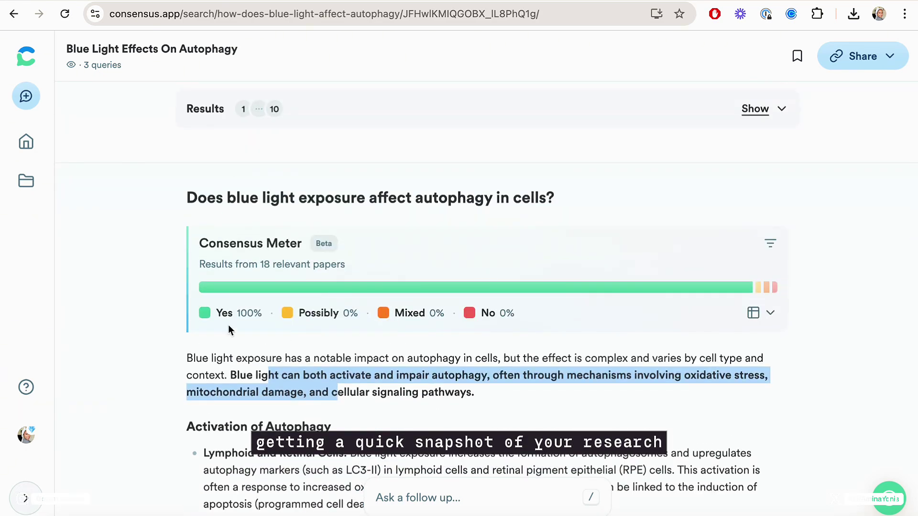
scroll(355, 395, down, 15)
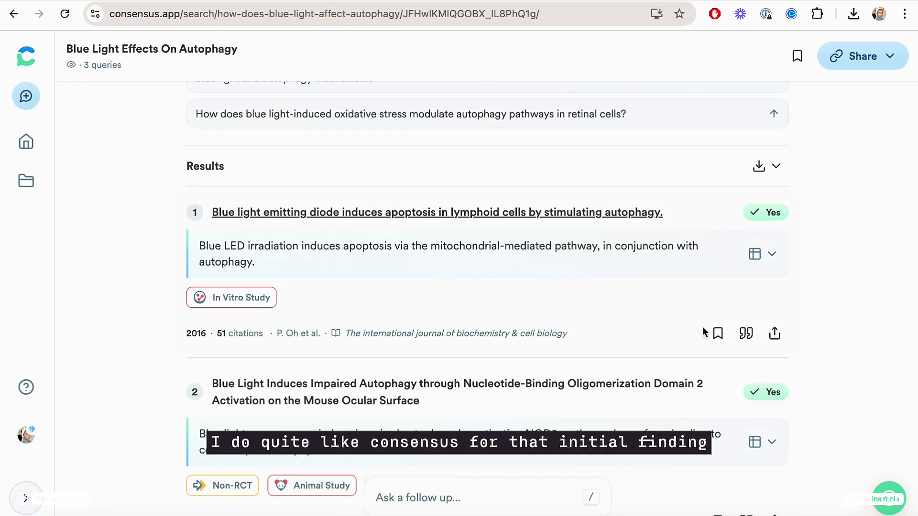
click(719, 335)
click(561, 408)
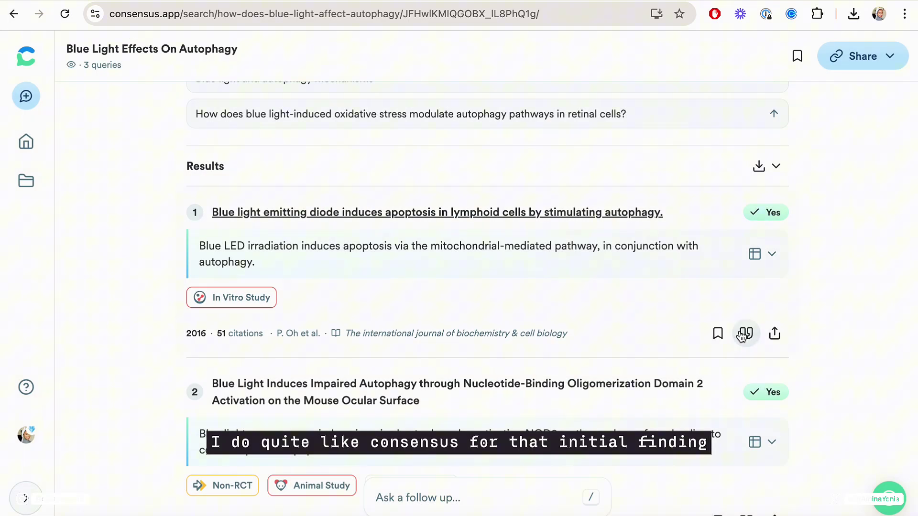
click(745, 333)
click(497, 411)
click(774, 333)
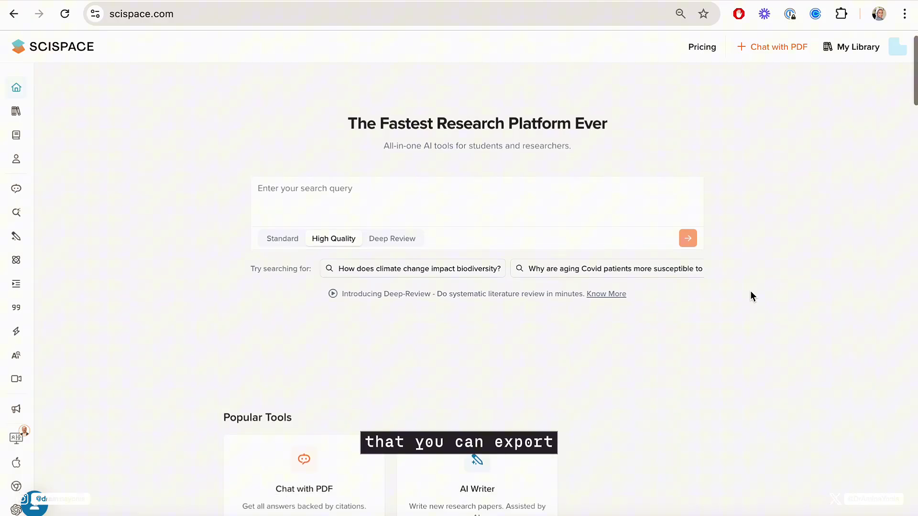
Step: Rerun the recent search on the benefits of fasting during Ramadan and browse the papers table
scroll(750, 291, up, 1)
click(615, 221)
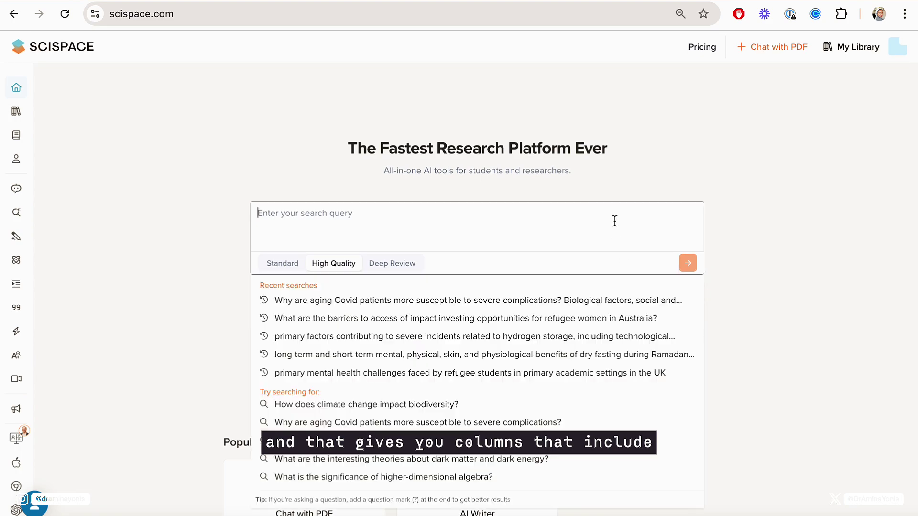
click(596, 356)
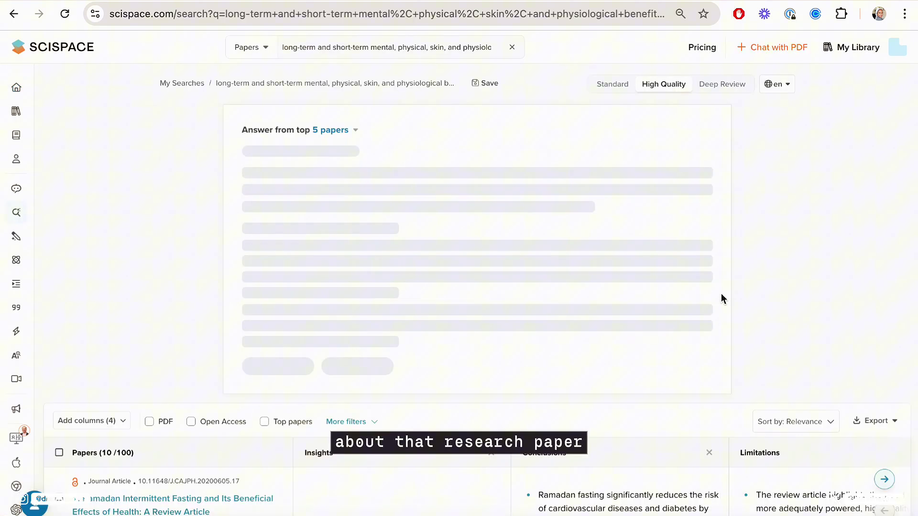
scroll(721, 296, down, 5)
scroll(721, 298, right, 10)
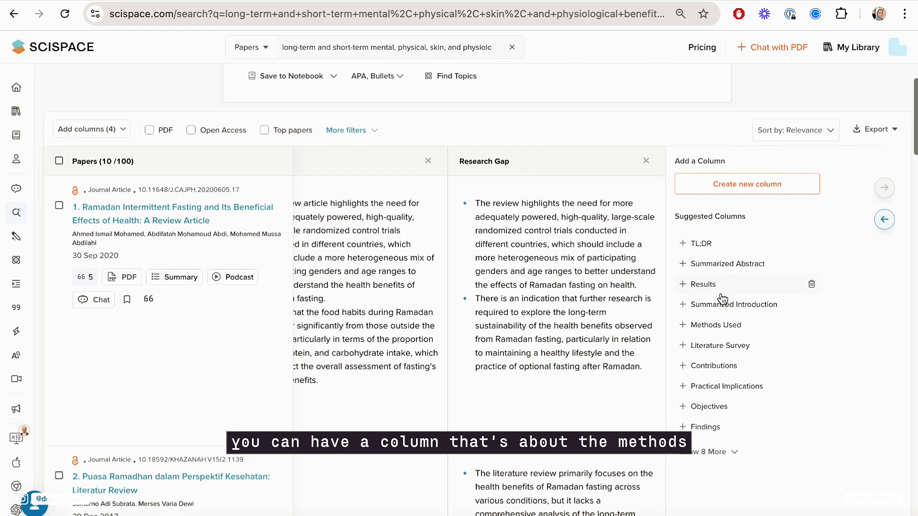
scroll(721, 296, down, 4)
scroll(722, 298, left, 10)
scroll(598, 321, down, 5)
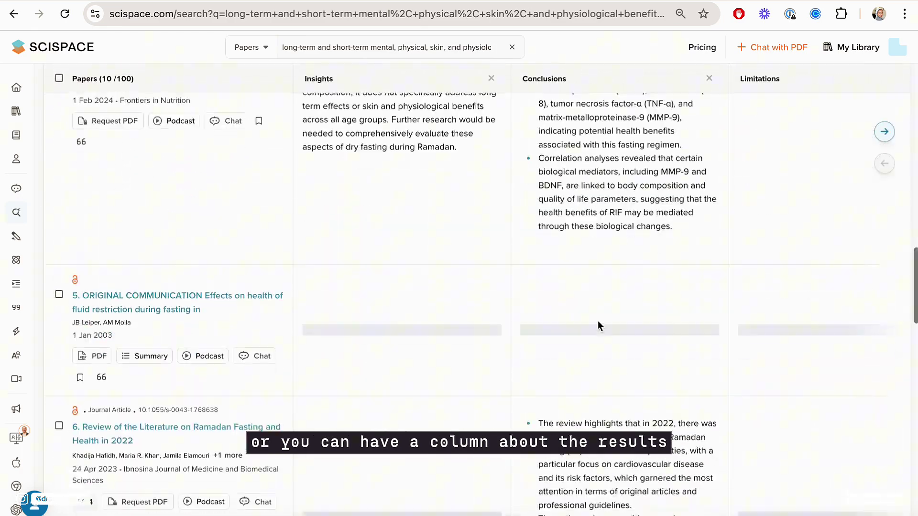
scroll(597, 320, down, 5)
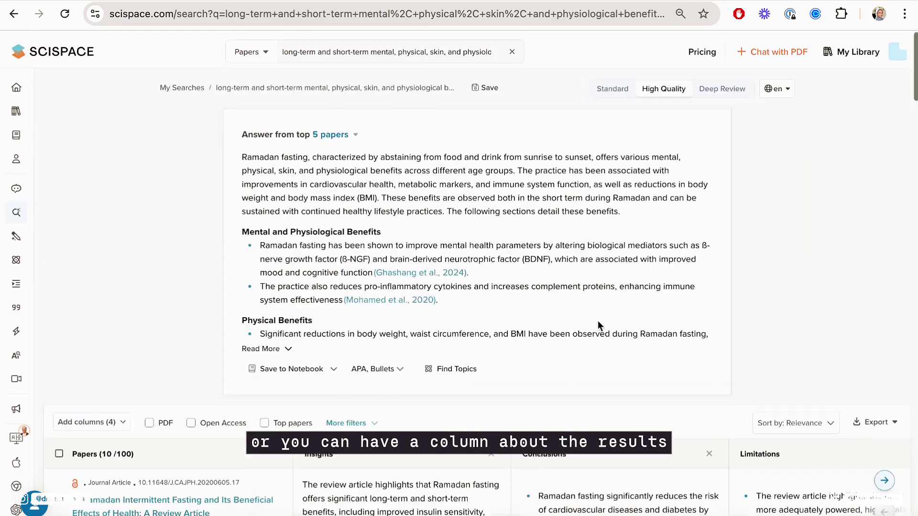
Step: Expand the answer summary to read it in full
click(262, 348)
scroll(291, 306, down, 3)
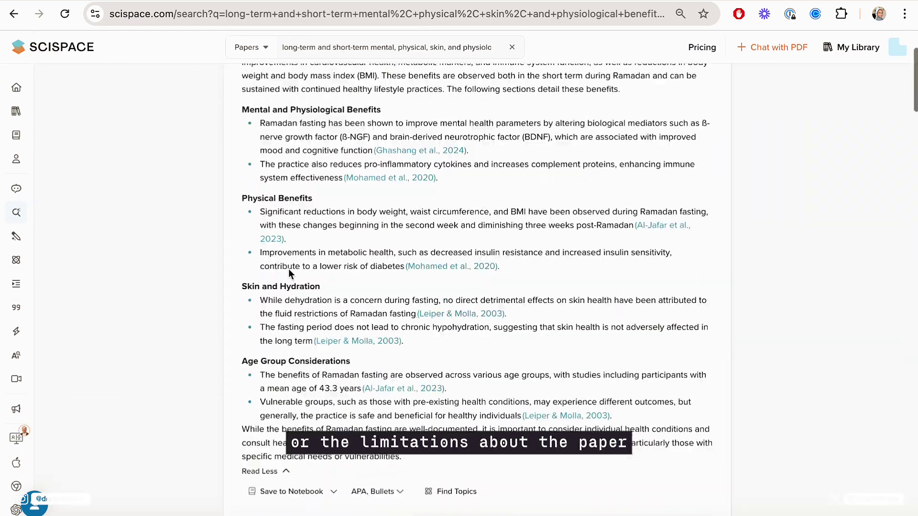
scroll(289, 269, down, 4)
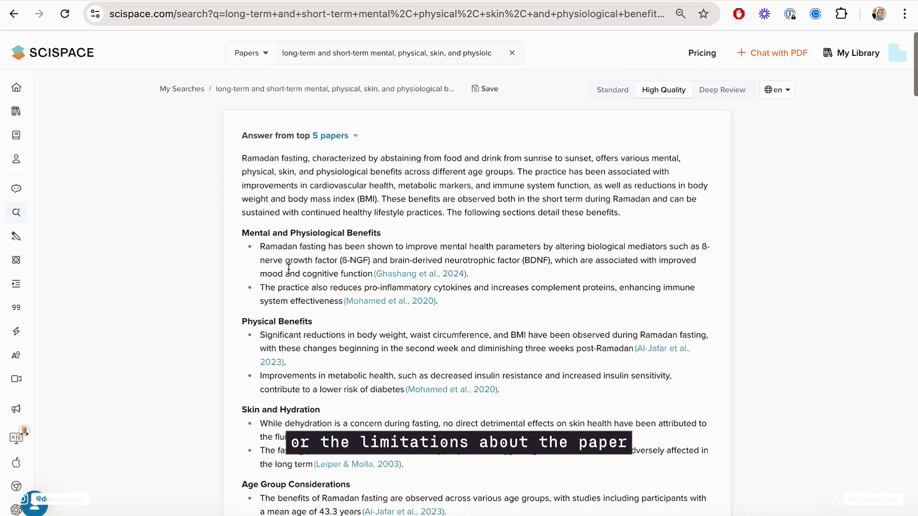
scroll(478, 286, down, 10)
scroll(873, 282, up, 3)
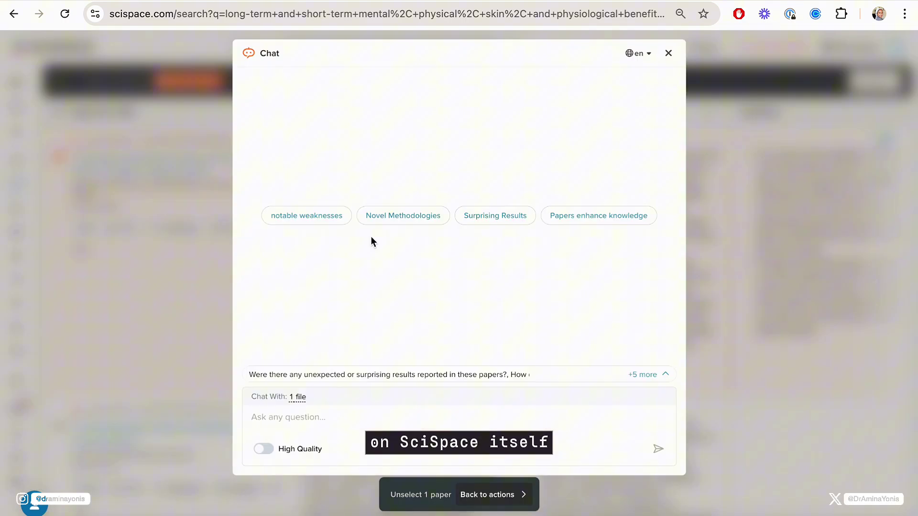
Step: Ask the suggested question 'How do these papers enhance existing knowledge in their fields?'
click(420, 374)
click(467, 299)
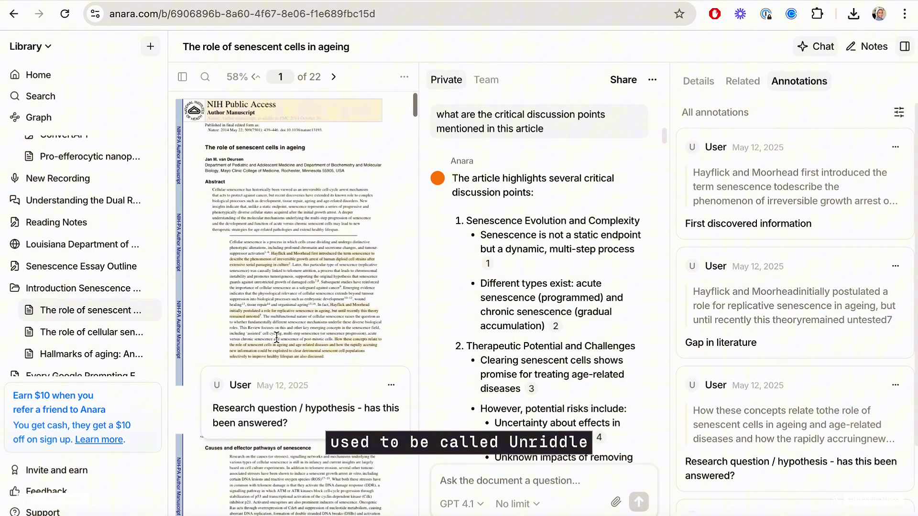
scroll(277, 337, down, 3)
mouse_move(285, 291)
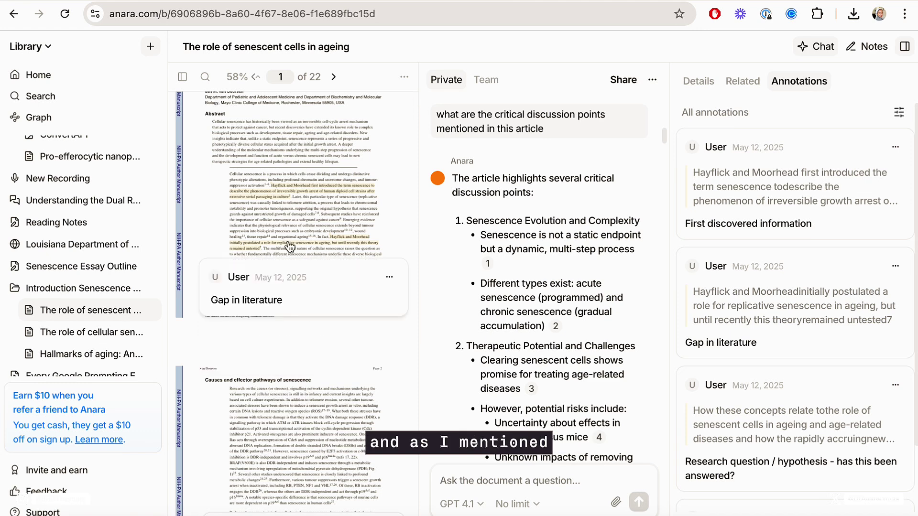
mouse_move(288, 203)
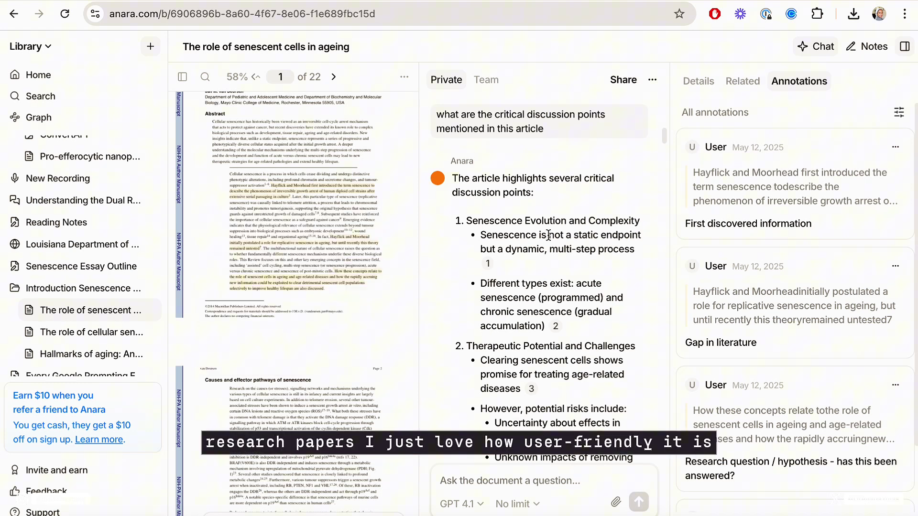
scroll(538, 239, down, 15)
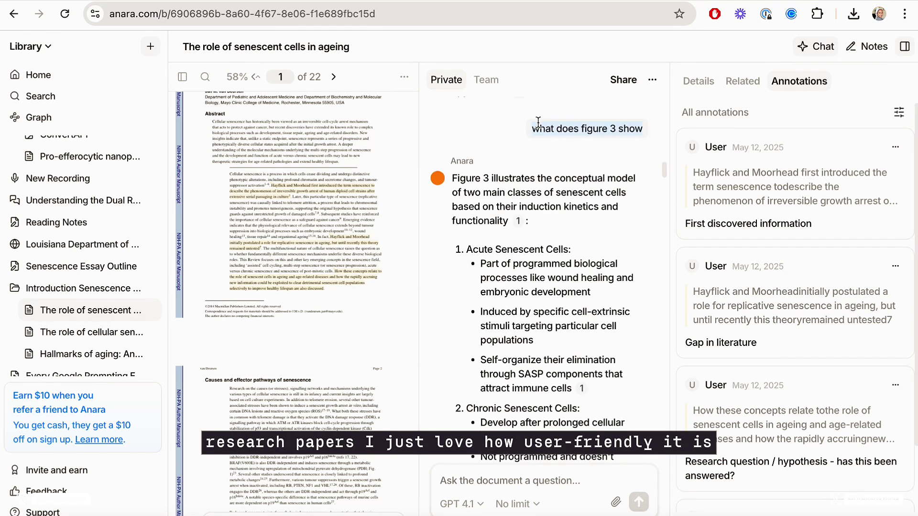
scroll(537, 123, down, 10)
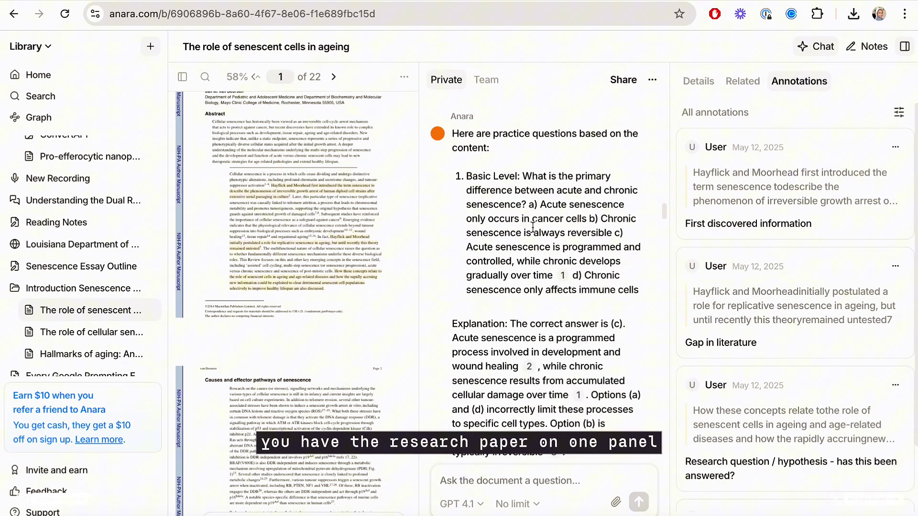
scroll(510, 168, down, 15)
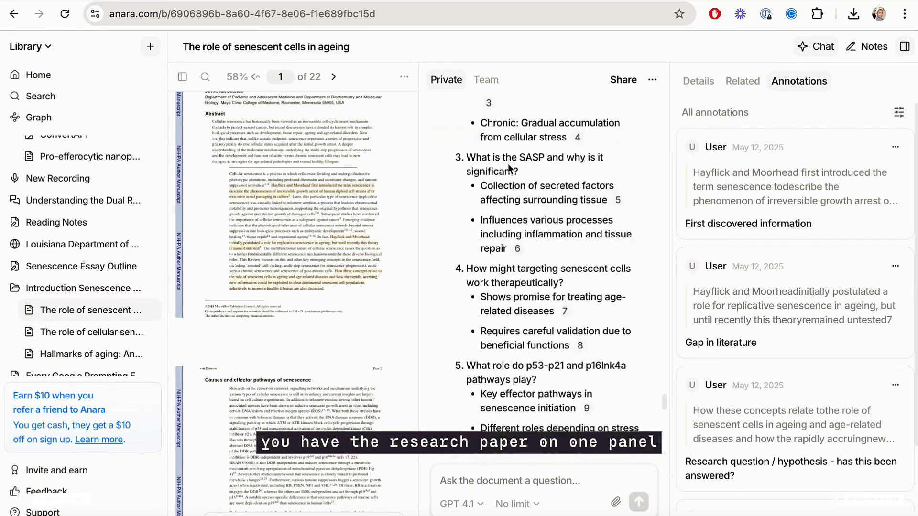
scroll(509, 168, down, 10)
scroll(521, 174, up, 6)
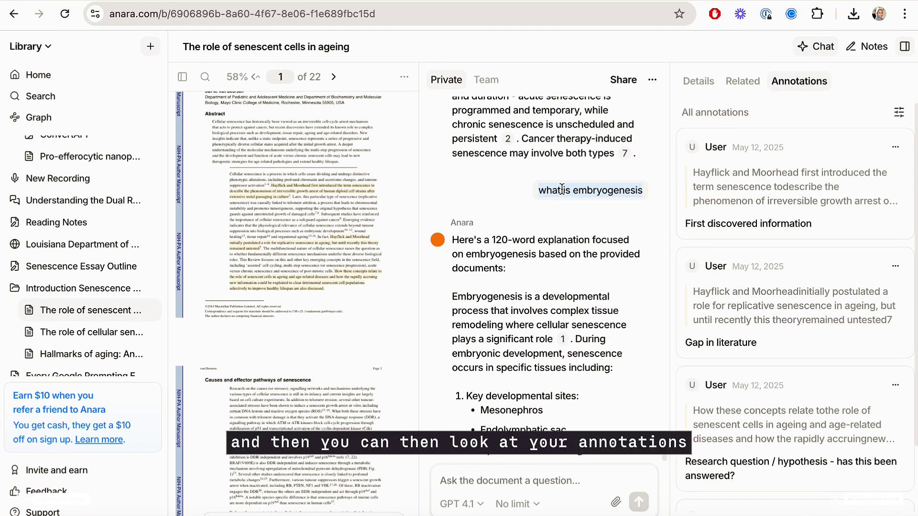
scroll(562, 188, up, 12)
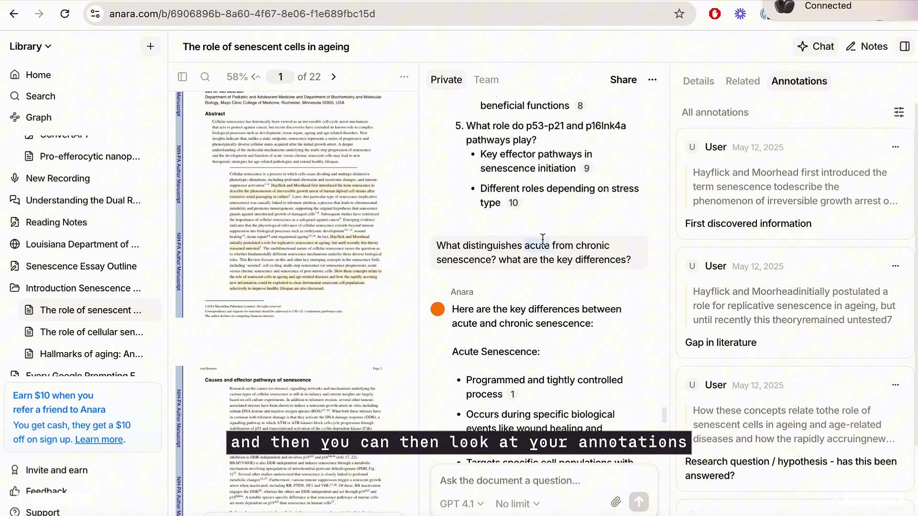
triple_click(543, 238)
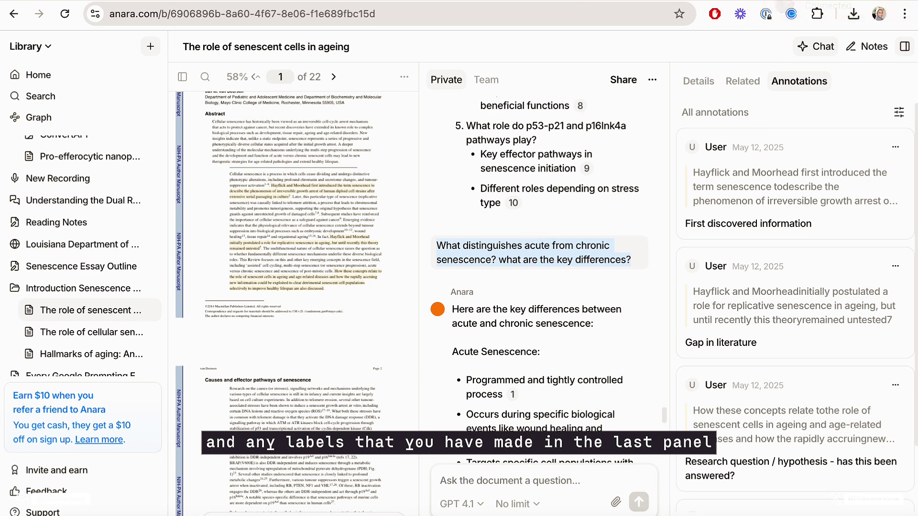
scroll(617, 177, up, 6)
scroll(749, 187, down, 2)
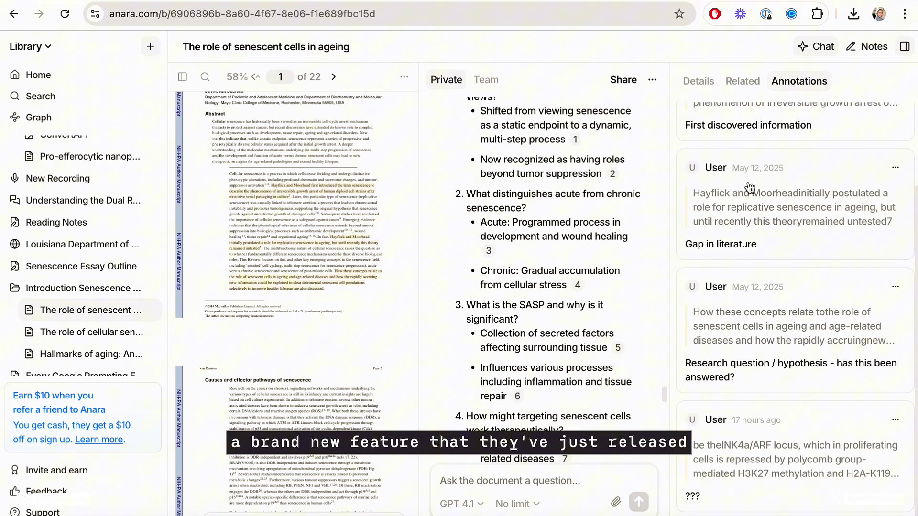
Step: Show the paper's publication details and expand its summary to full text
click(693, 82)
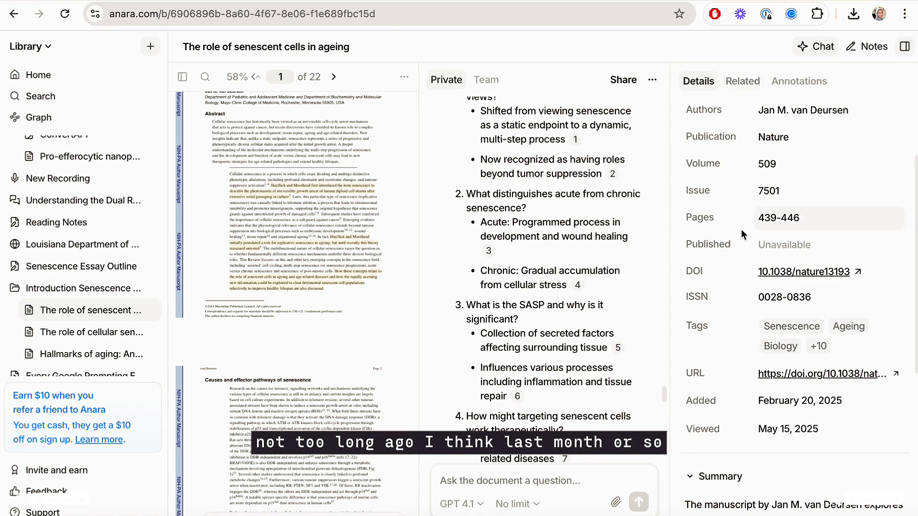
scroll(741, 231, down, 6)
click(892, 299)
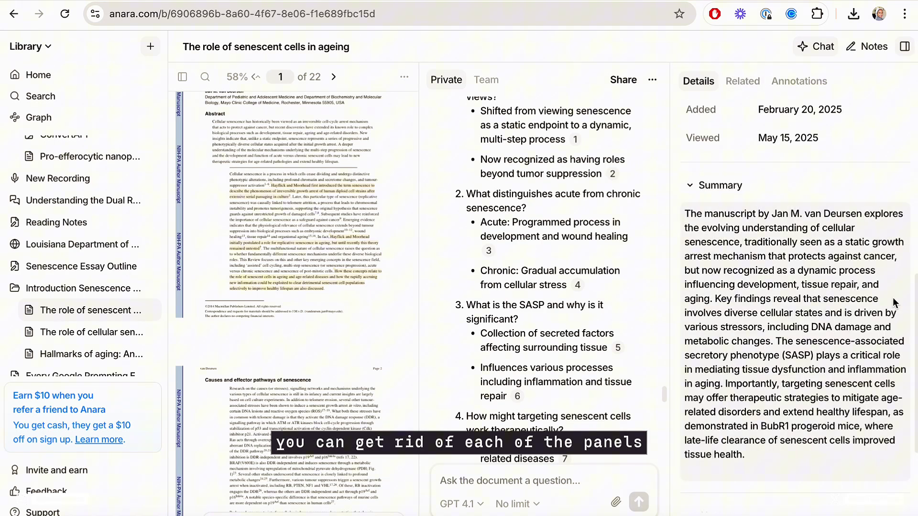
scroll(893, 297, down, 4)
scroll(808, 382, up, 10)
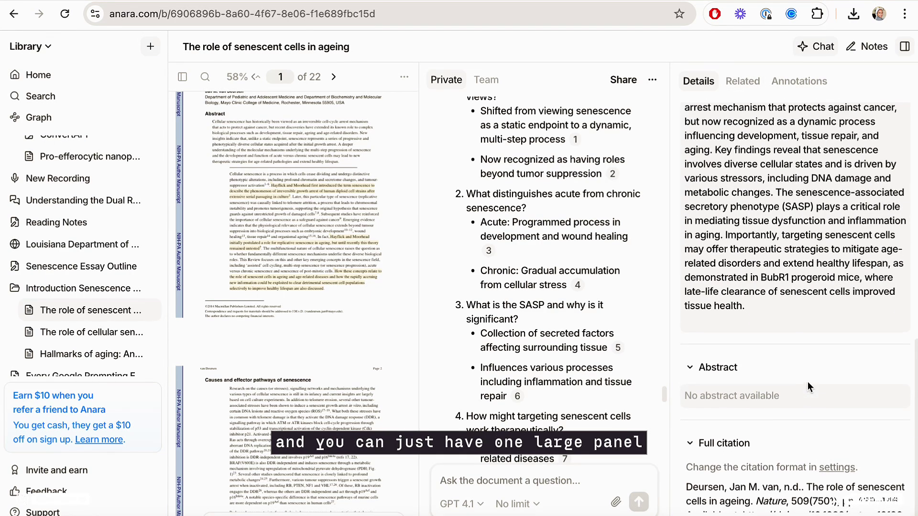
Step: Check the citing, cited, library and internet sections under Related, then view the paper's annotations
click(757, 86)
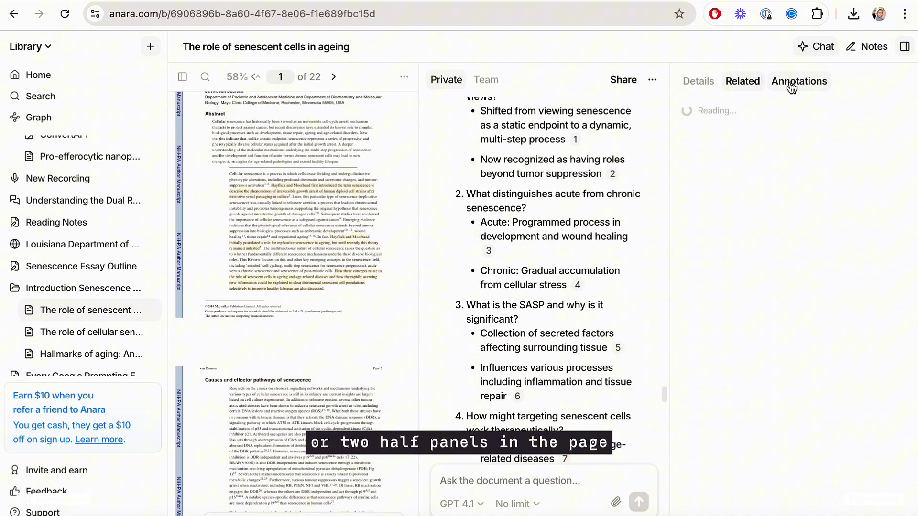
scroll(595, 199, up, 8)
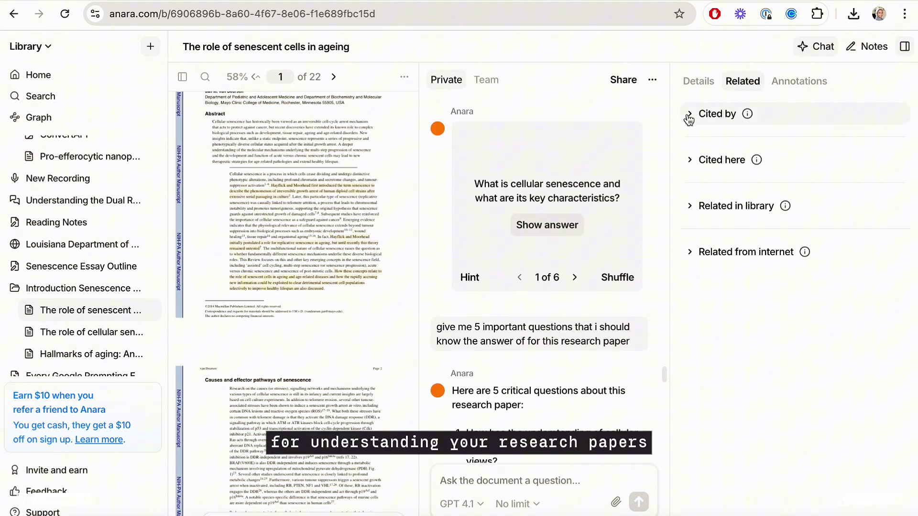
click(688, 117)
click(689, 118)
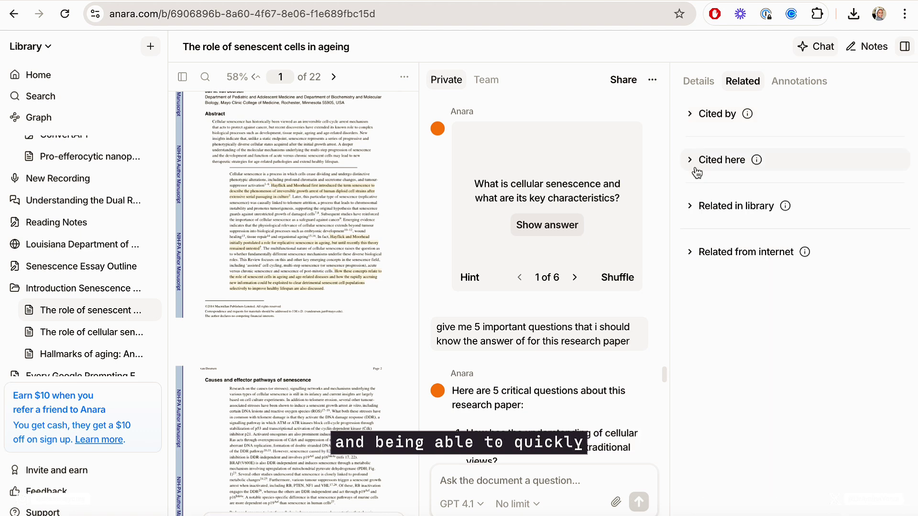
click(690, 157)
click(689, 115)
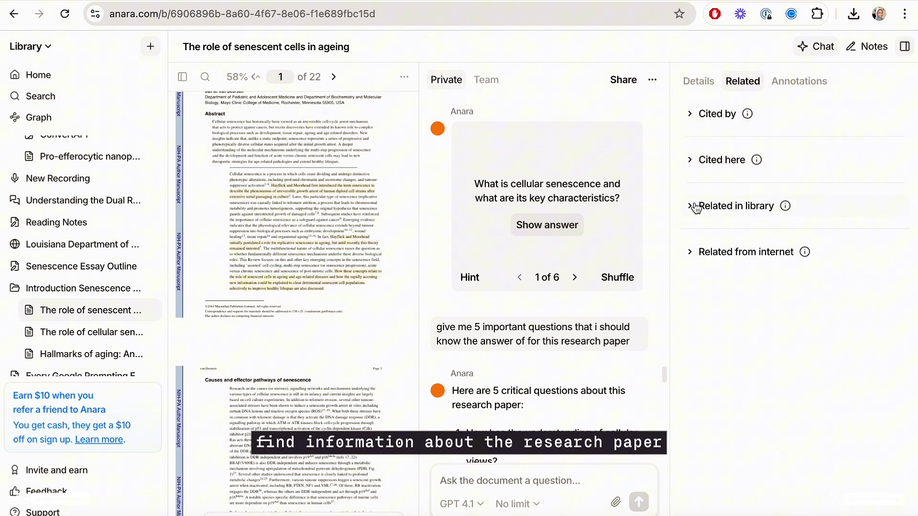
click(691, 204)
click(690, 165)
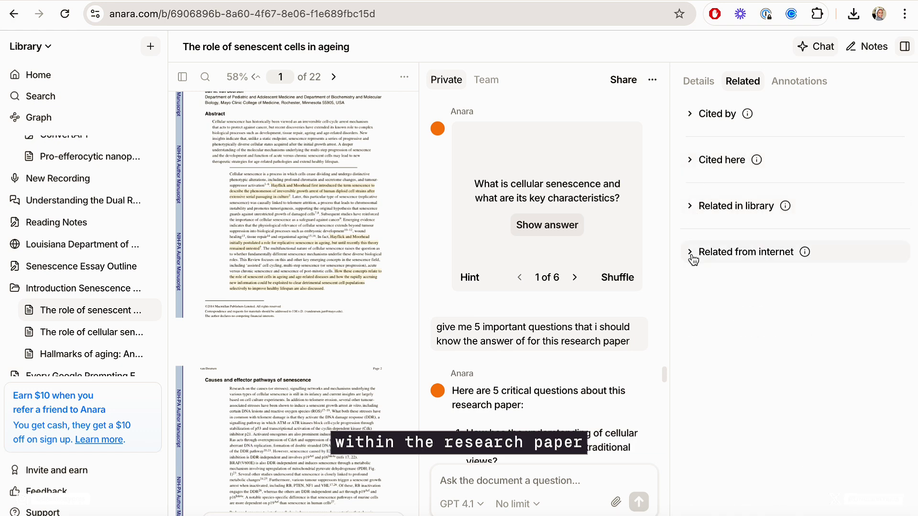
click(692, 254)
click(690, 118)
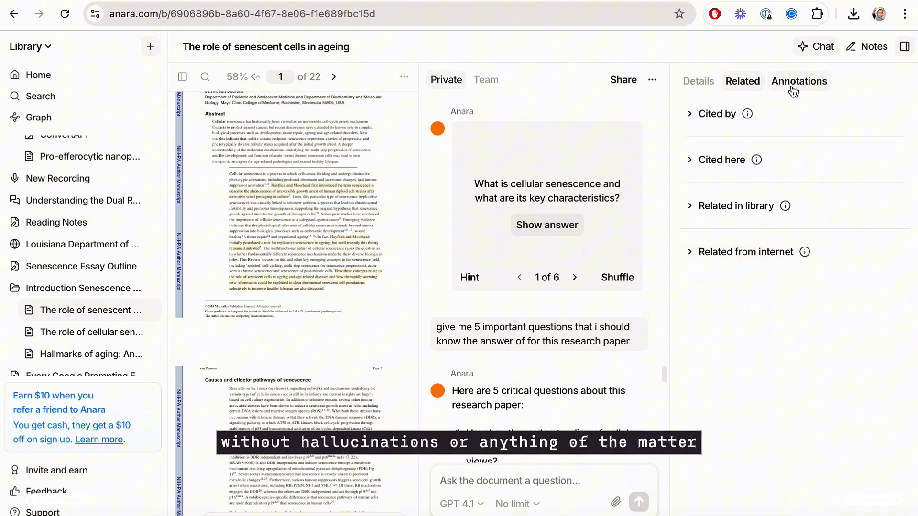
click(794, 83)
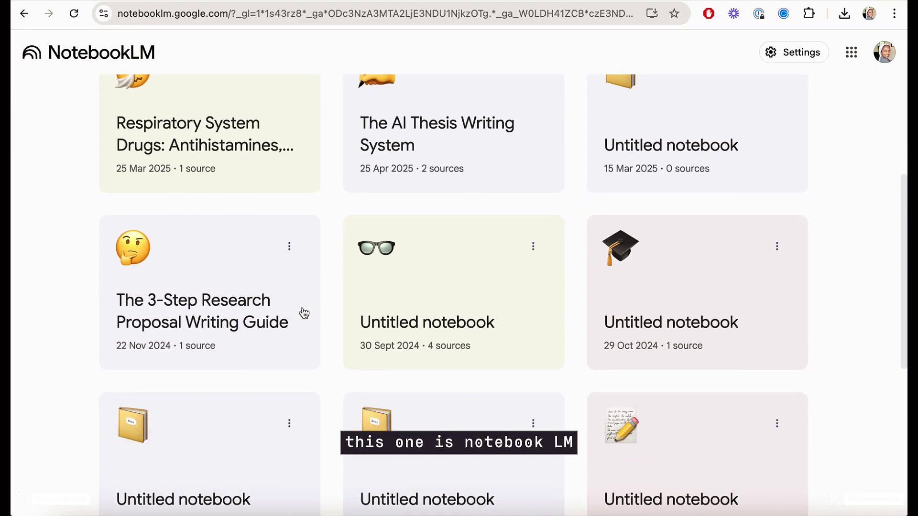
Step: Import all 10 sources suggested by Discover sources' 'I'm feeling curious' on zero-knowledge proofs
scroll(304, 314, up, 5)
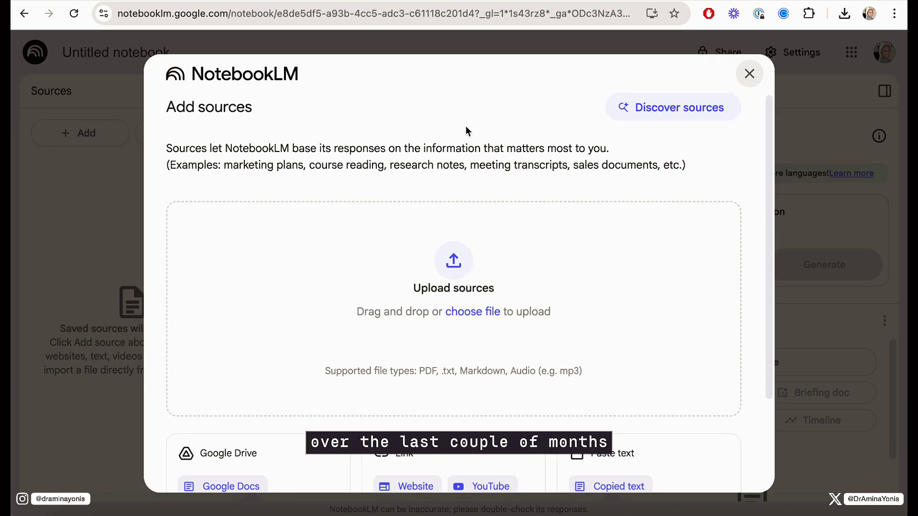
scroll(576, 264, down, 3)
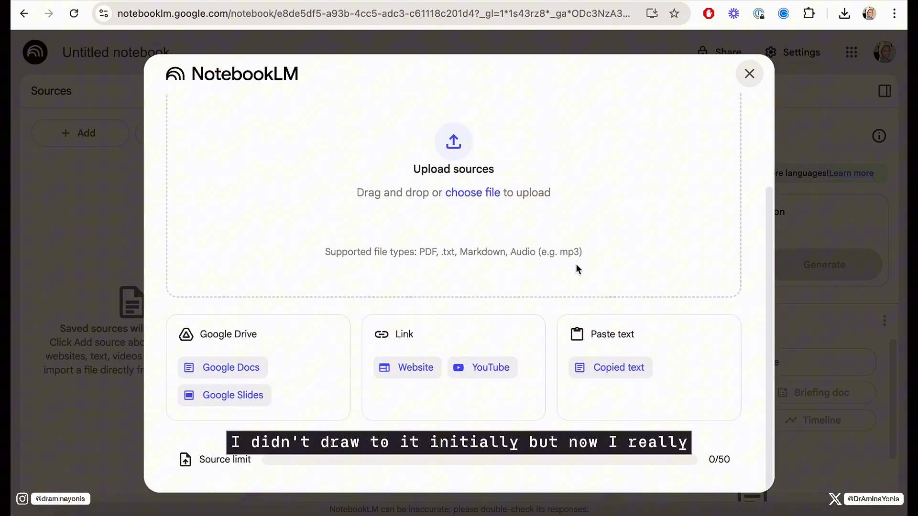
scroll(576, 266, up, 3)
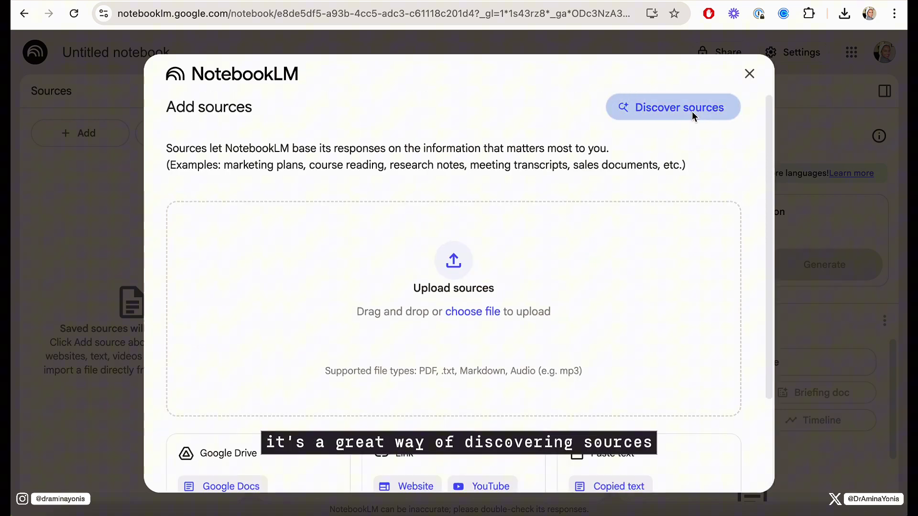
click(693, 111)
click(632, 287)
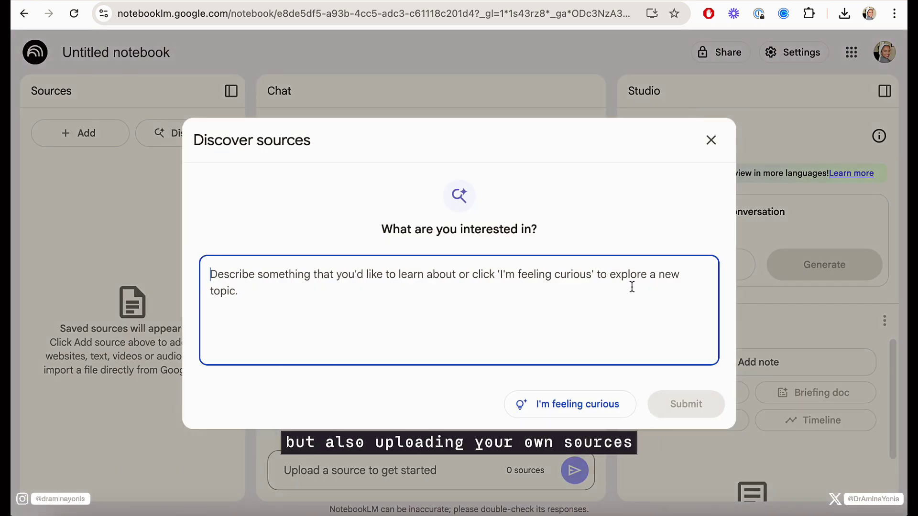
click(612, 399)
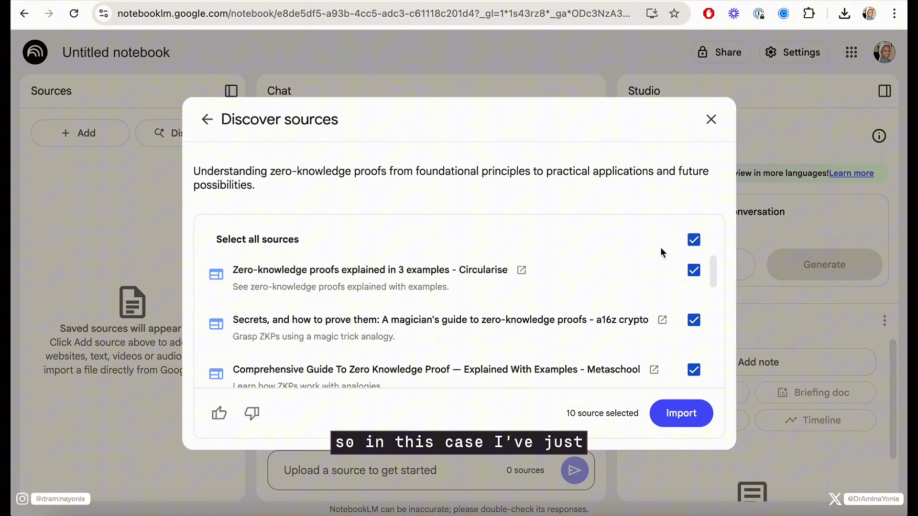
click(692, 419)
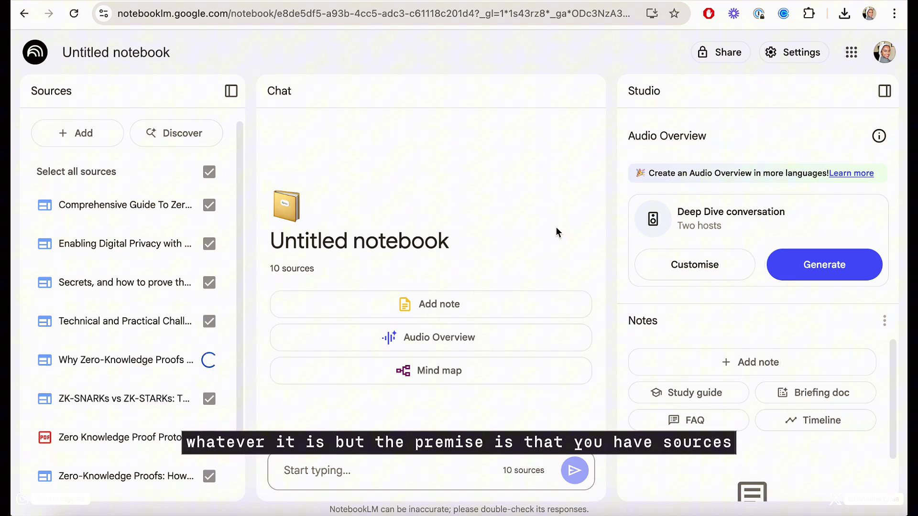
Step: Generate a mind map of the sources and ask about zero-knowledge proofs' fundamental principles and properties
scroll(190, 291, down, 2)
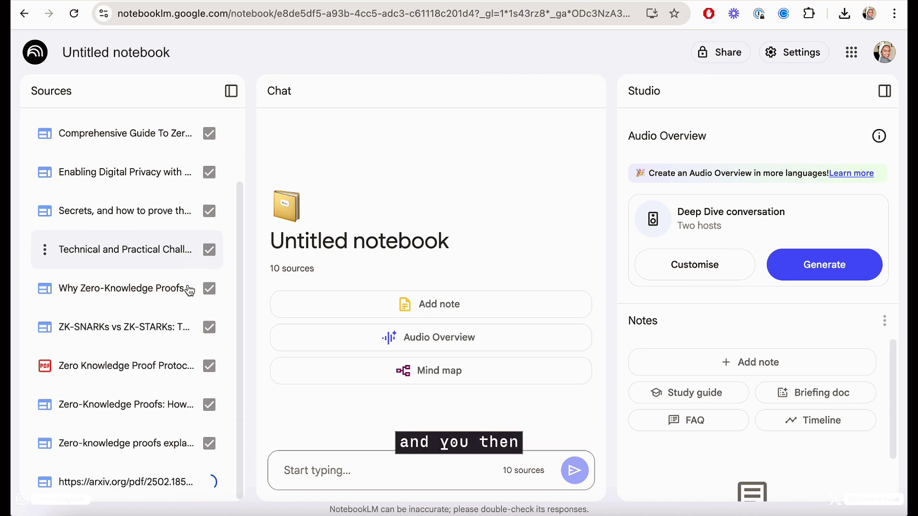
scroll(189, 291, up, 2)
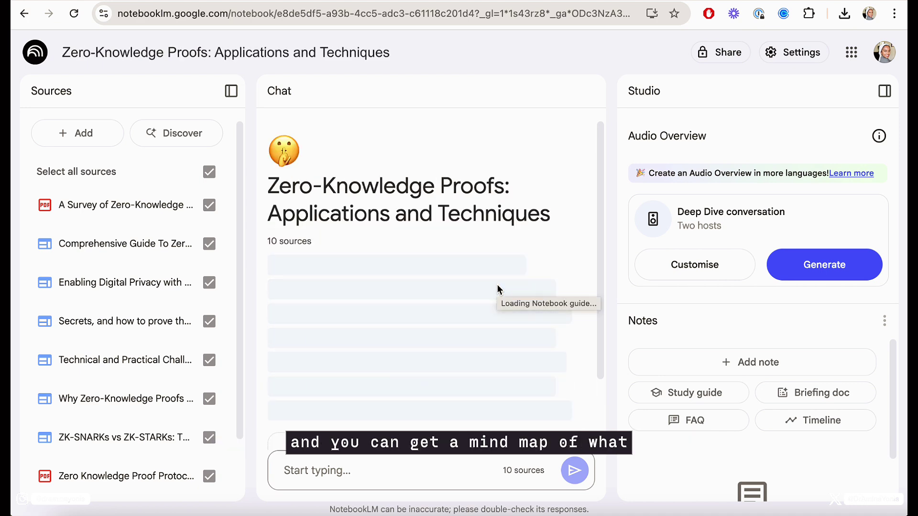
scroll(497, 287, down, 3)
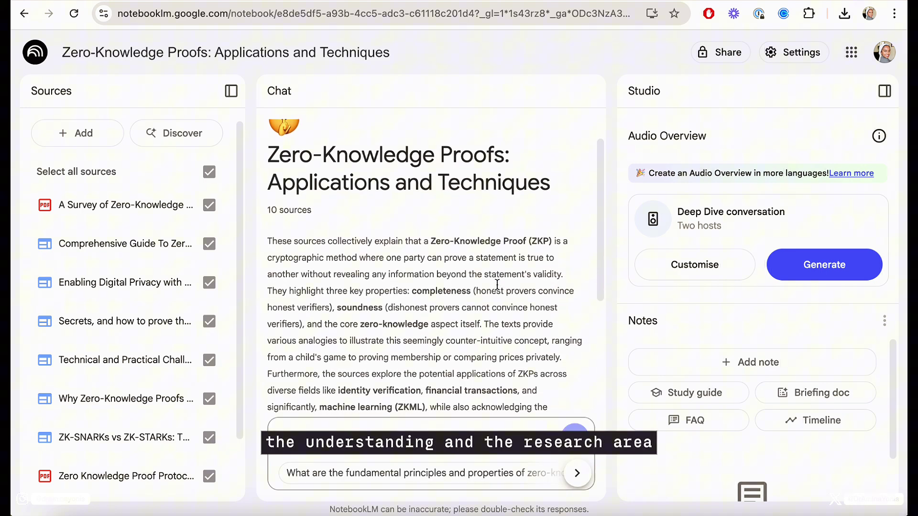
scroll(497, 284, down, 3)
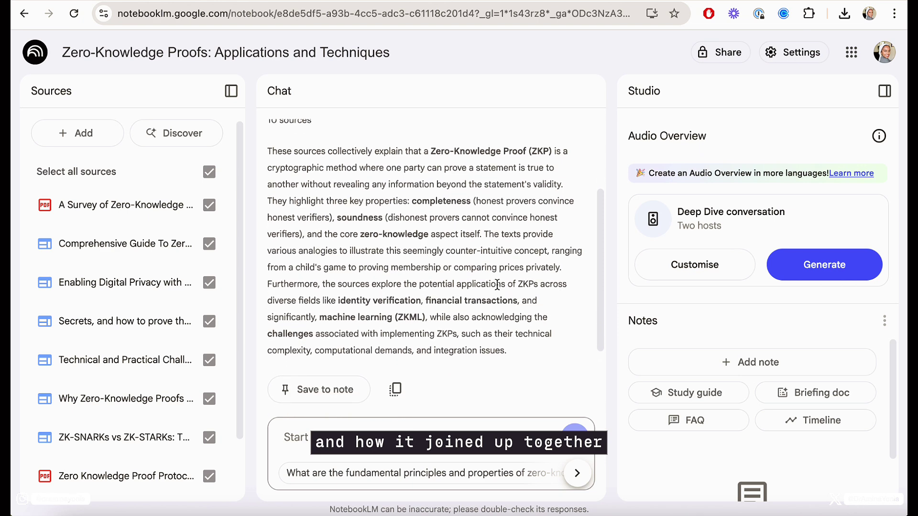
scroll(497, 285, down, 2)
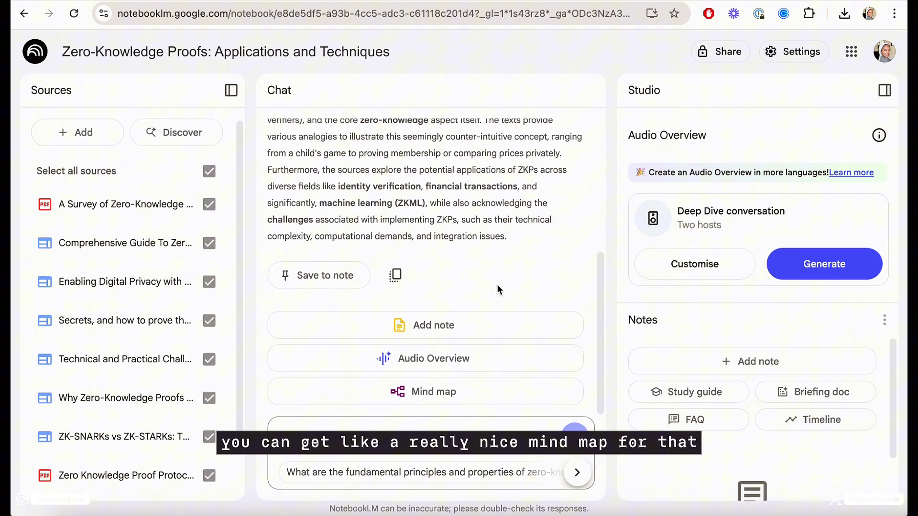
click(442, 395)
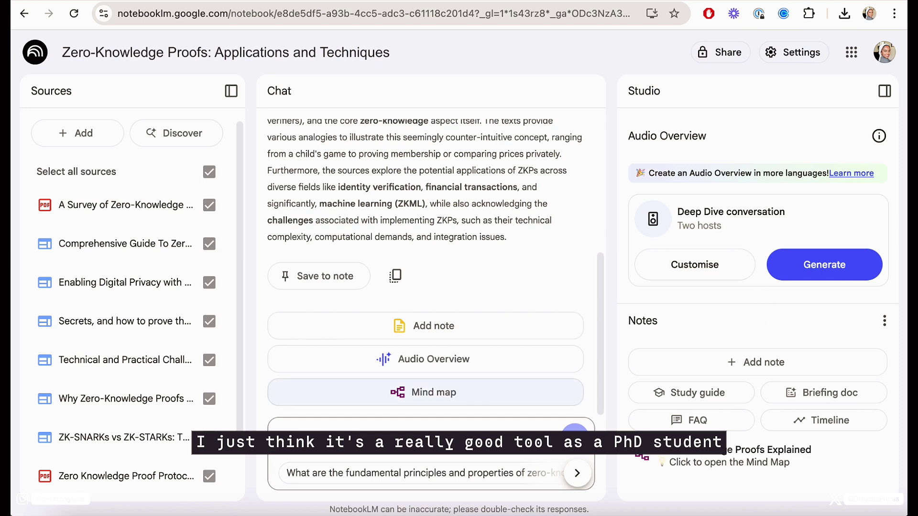
click(471, 477)
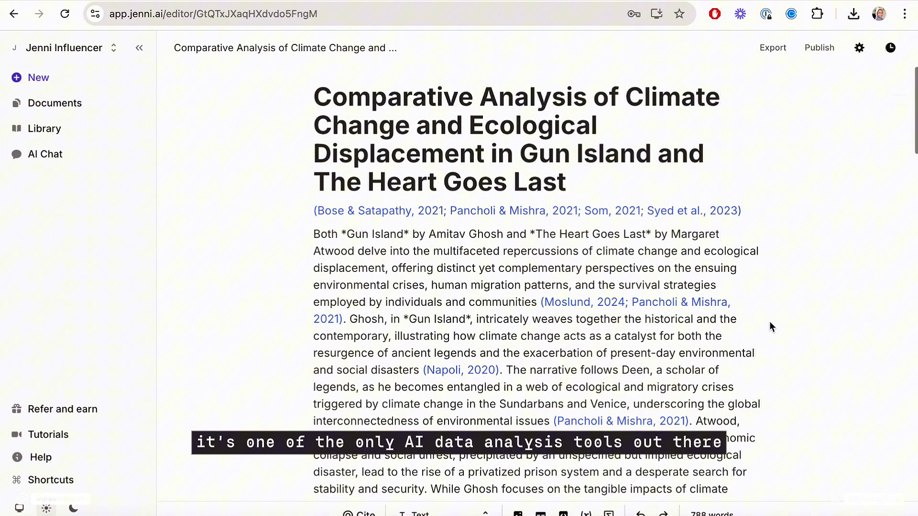
Step: Start a new paragraph at "The narrative follows Deen" in the Jenni AI draft
scroll(769, 322, down, 3)
scroll(770, 325, down, 3)
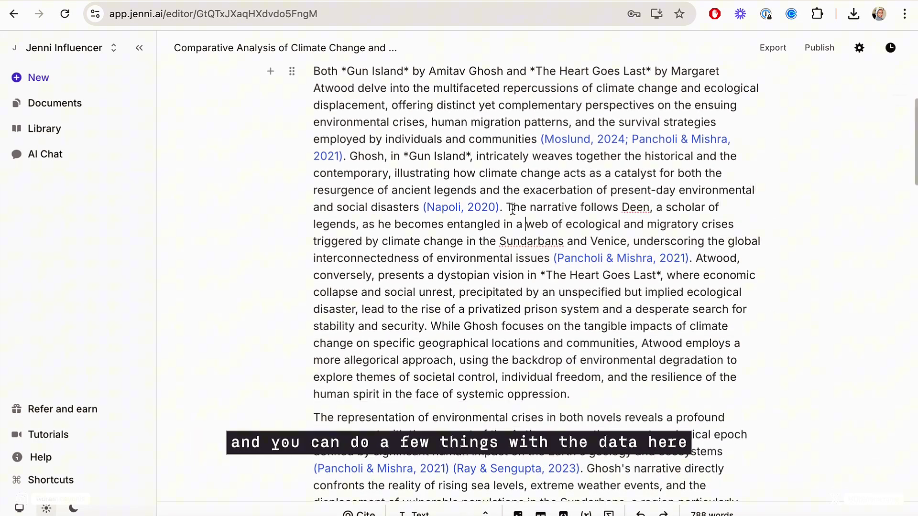
key(Return)
Step: Cite Telligman, 2013 (Imagining Boundaries) after "systemic oppression" using the @ citation search
scroll(535, 248, down, 2)
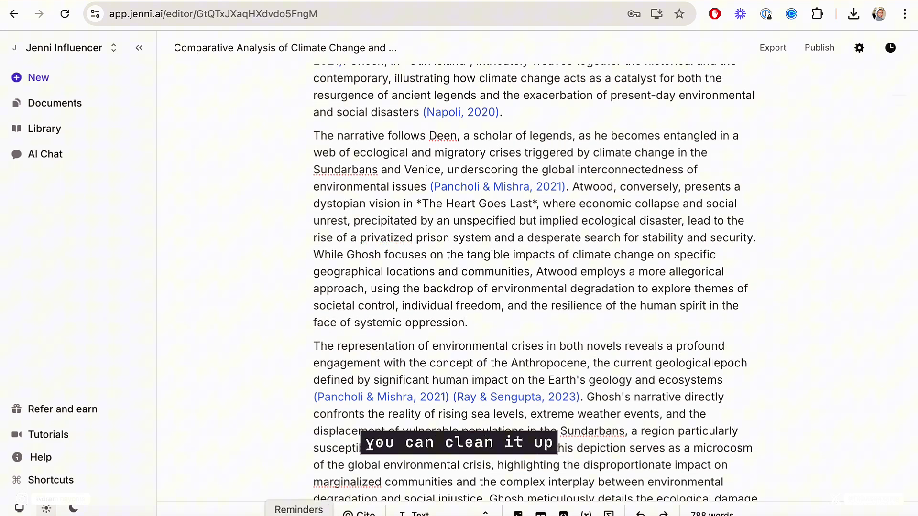
text(@)
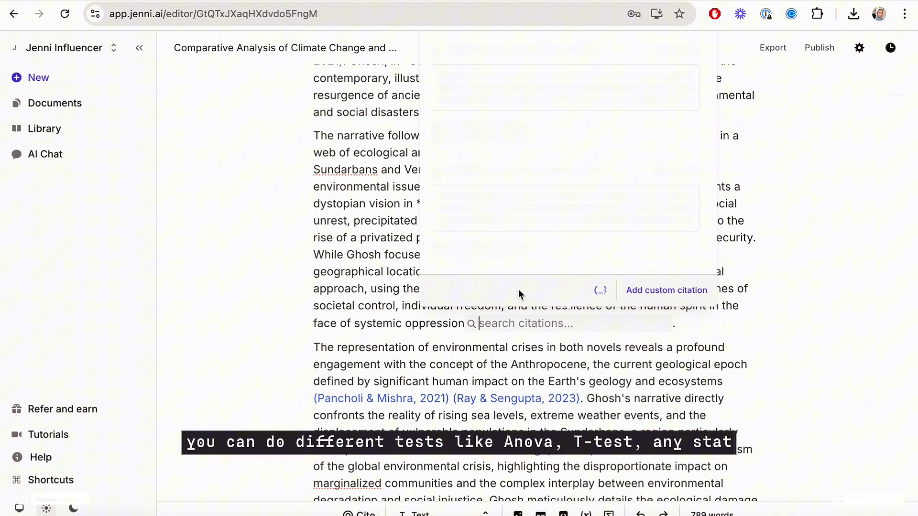
scroll(554, 181, down, 5)
scroll(552, 180, down, 3)
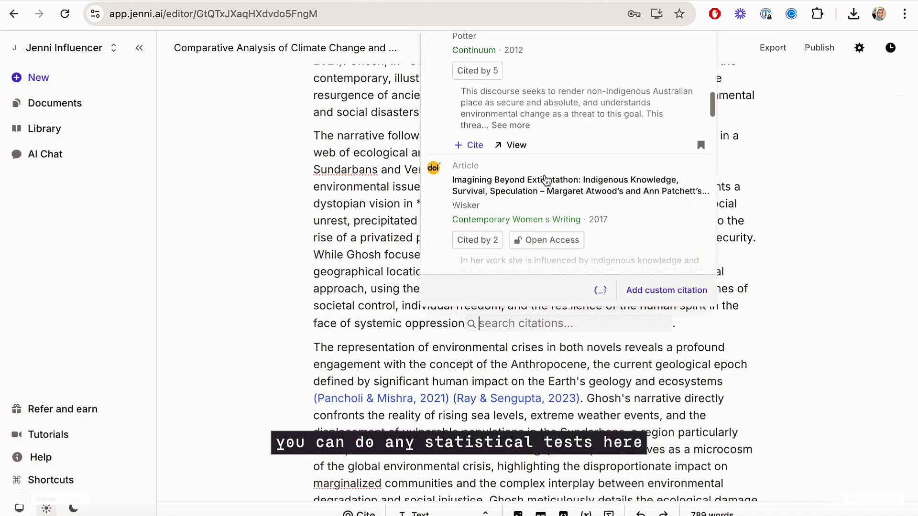
scroll(526, 215, up, 3)
click(478, 238)
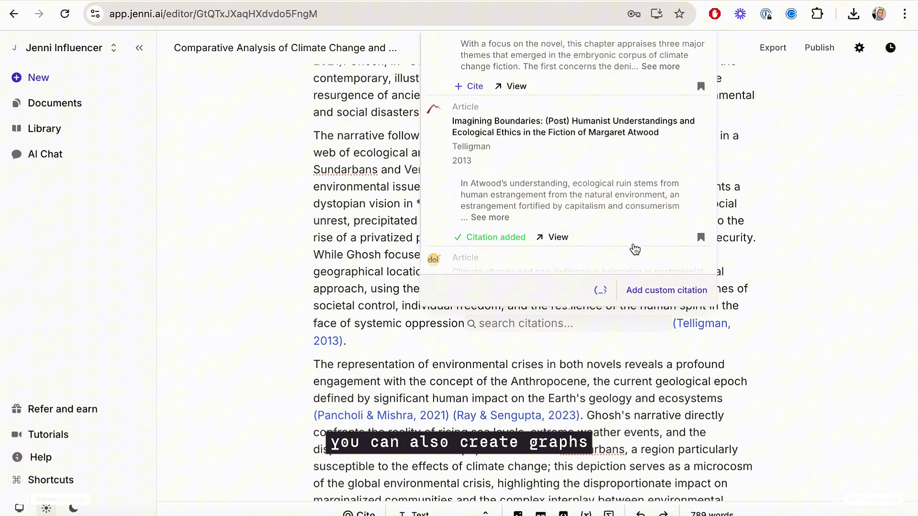
click(807, 191)
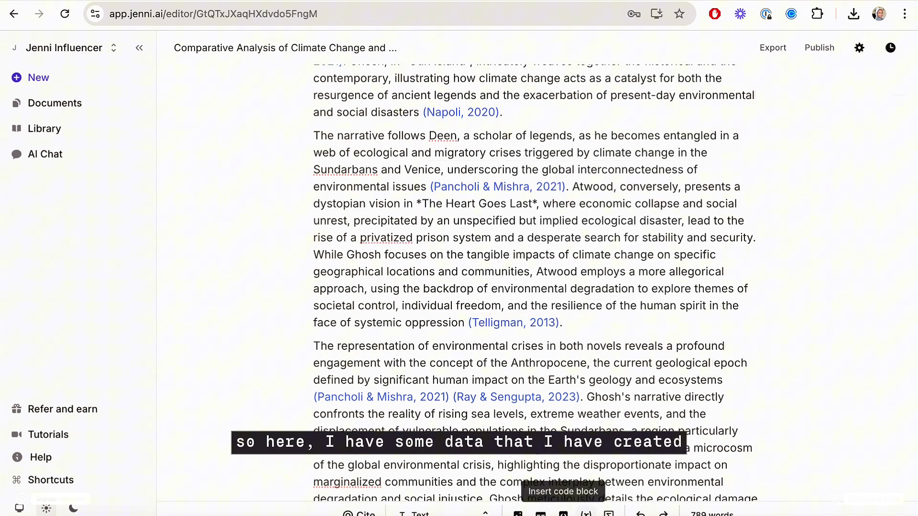
Step: Select the "The narrative follows Deen" paragraph, try AI chat and AI Edit, then dismiss them
drag(323, 130, 579, 319)
click(382, 110)
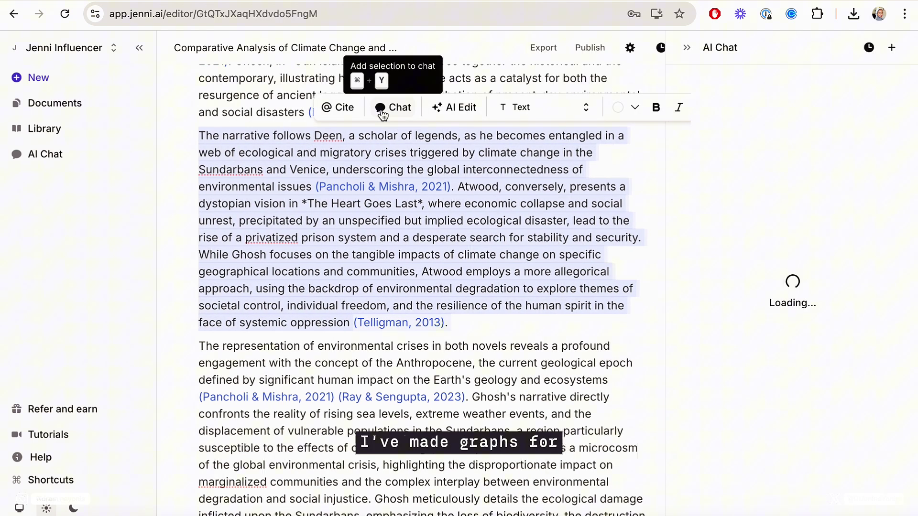
click(454, 107)
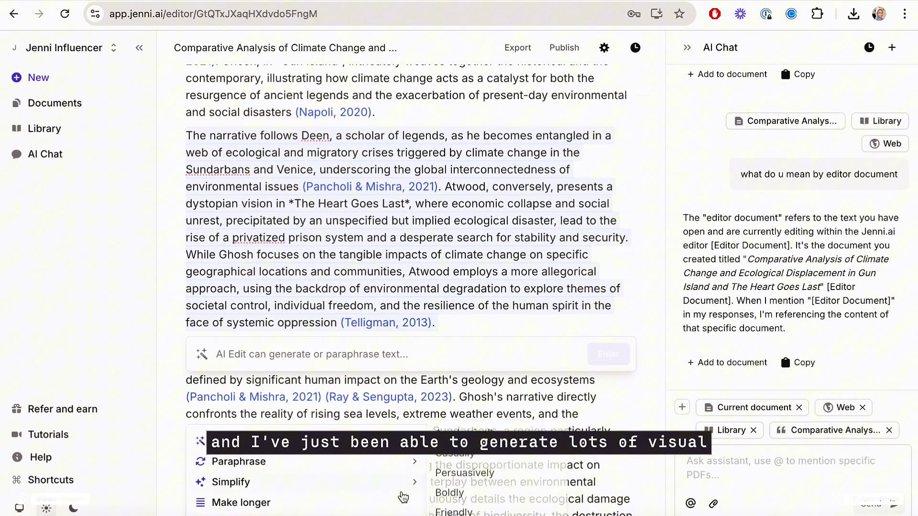
click(687, 47)
scroll(791, 119, up, 5)
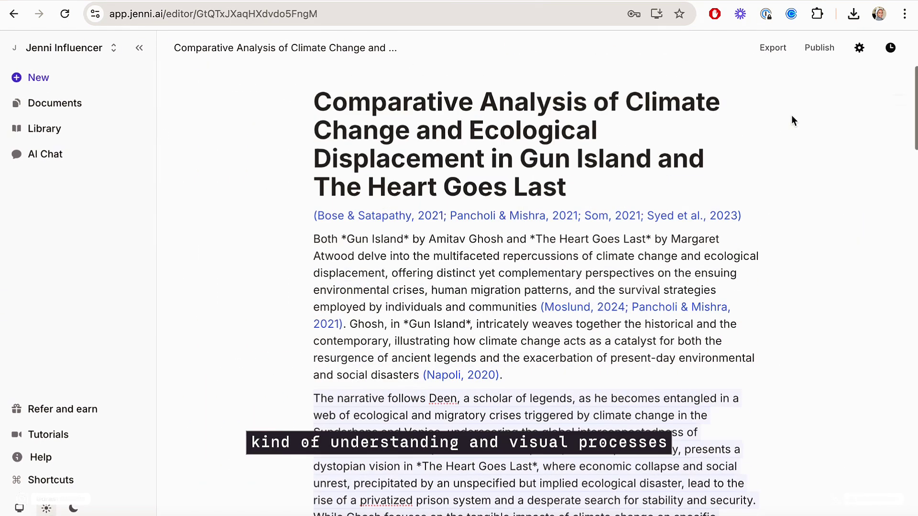
Step: In Document settings, toggle the font to Serif and back to Default, and Auto-complete off and on
click(841, 47)
scroll(815, 182, up, 1)
click(843, 86)
click(849, 143)
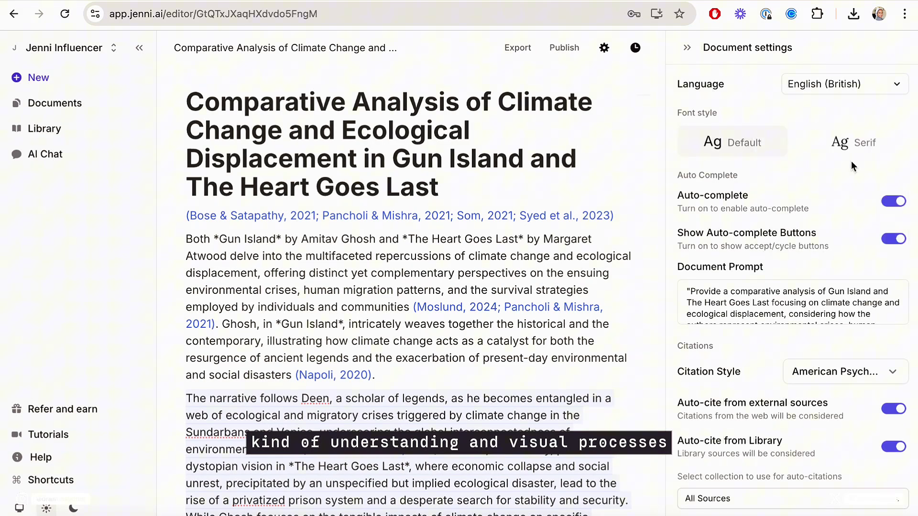
click(848, 143)
click(768, 147)
scroll(815, 208, down, 1)
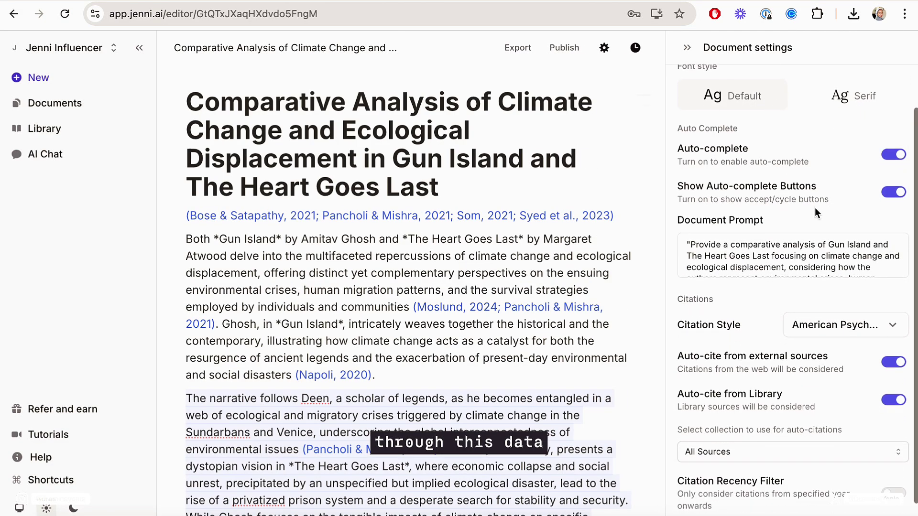
click(893, 155)
click(893, 155)
Step: Set the citation style to Harvard and toggle the citation recency filter
scroll(861, 258, down, 2)
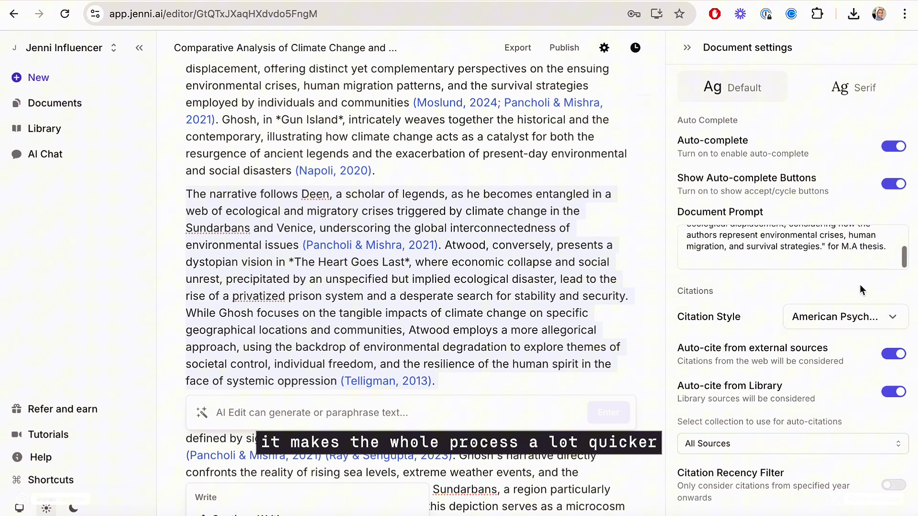
click(871, 321)
click(847, 428)
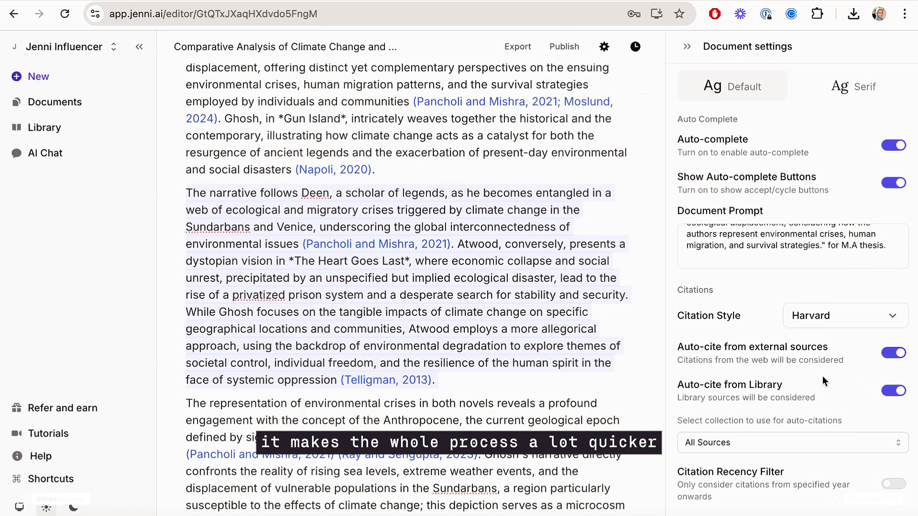
click(891, 486)
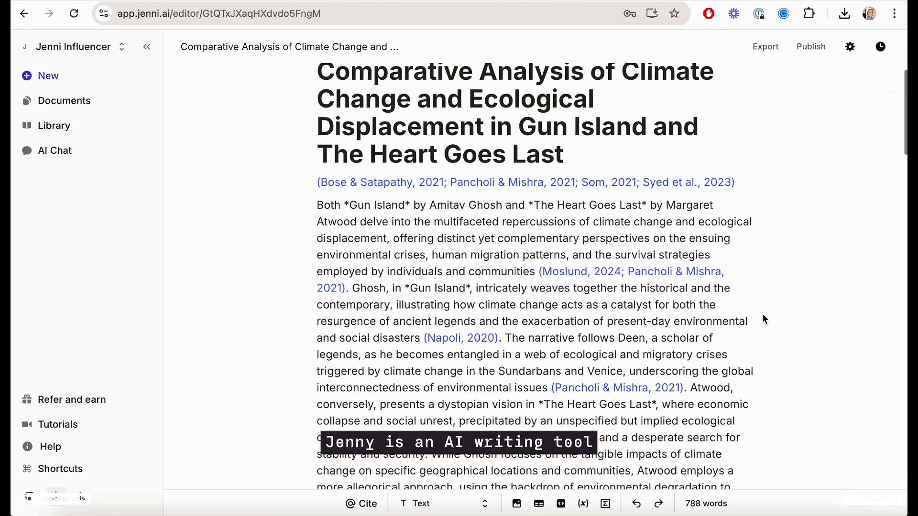
scroll(762, 313, down, 4)
Step: Start a new paragraph before "The narrative follows"
click(505, 203)
key(Return)
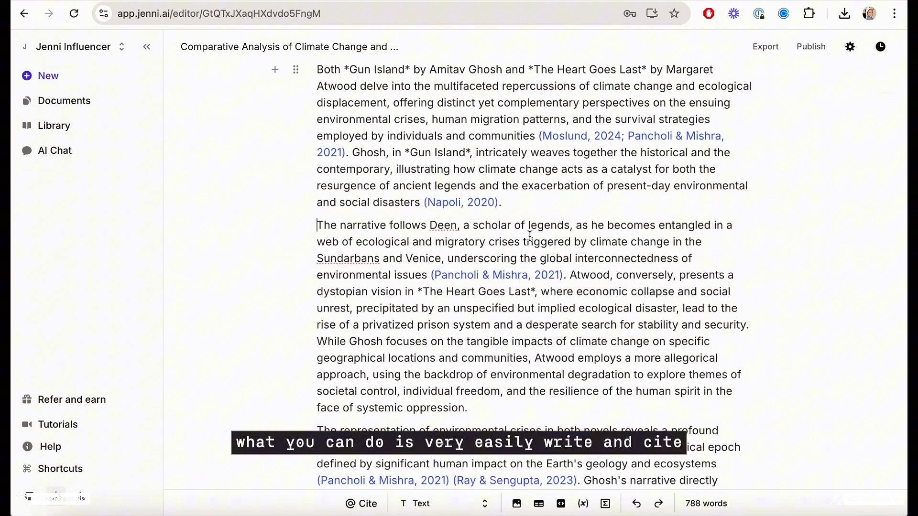
scroll(529, 236, down, 2)
Step: Cite Telligman, 2013 (Imagining Boundaries) after "face of systemic oppression", then select the paragraph
click(365, 504)
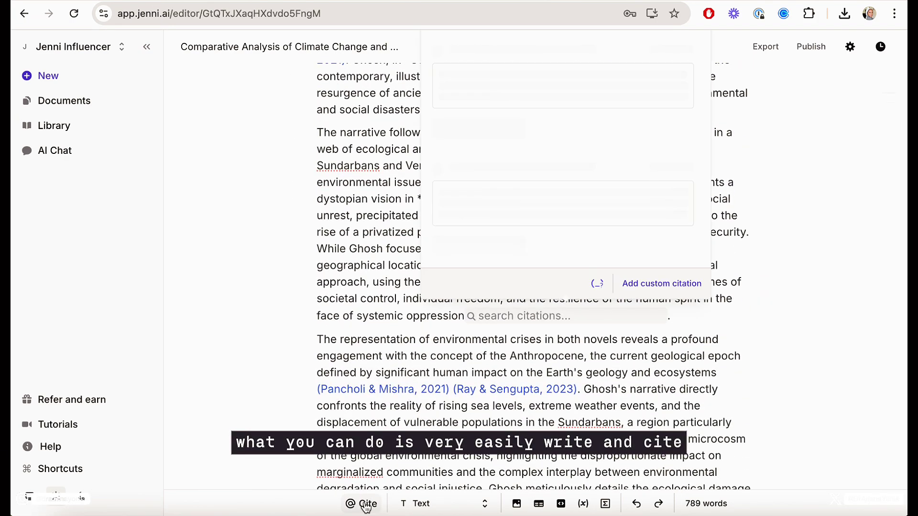
scroll(553, 178, down, 4)
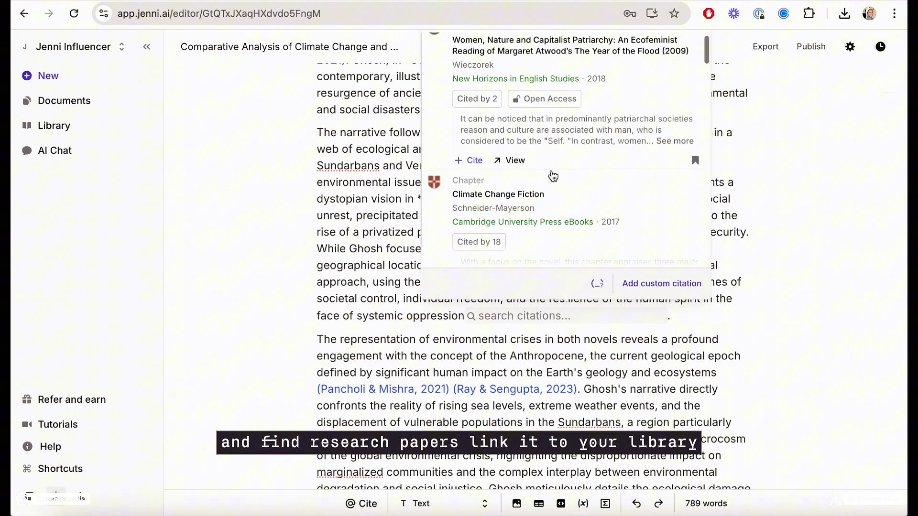
scroll(553, 175, down, 3)
scroll(507, 101, up, 4)
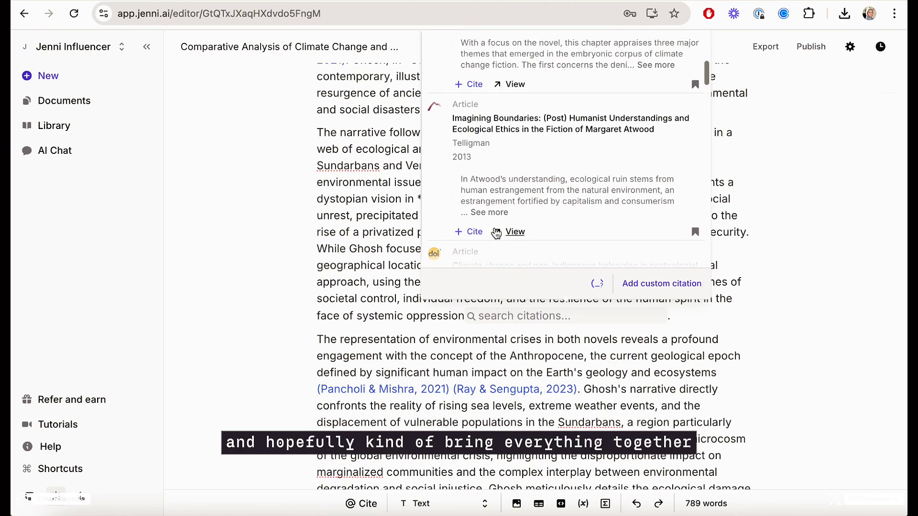
click(480, 232)
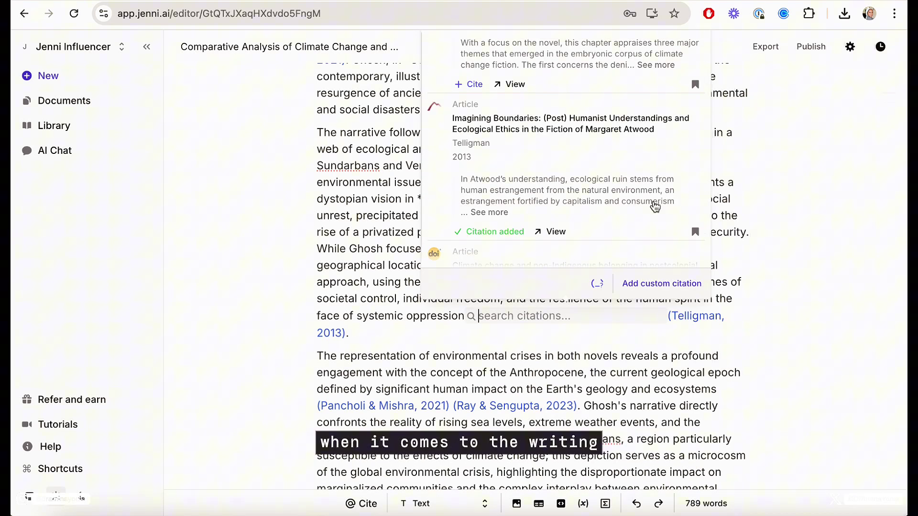
key(Escape)
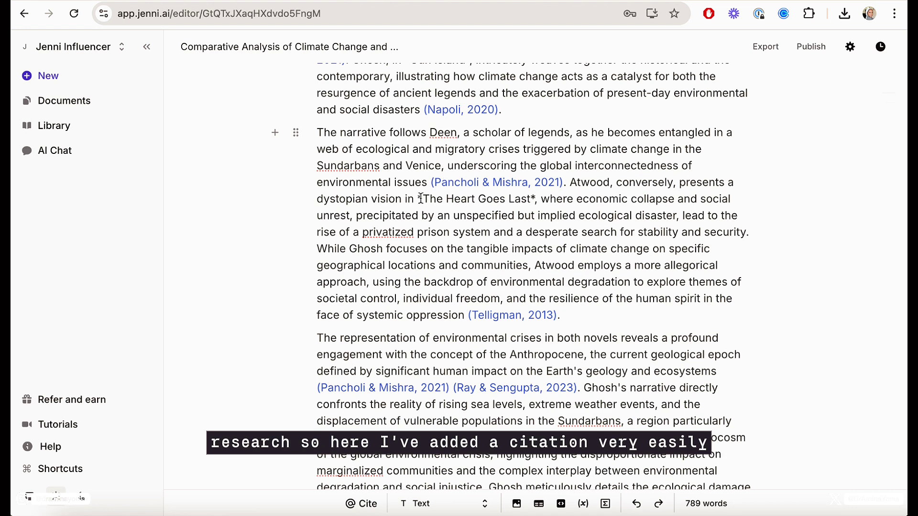
drag(318, 131, 576, 311)
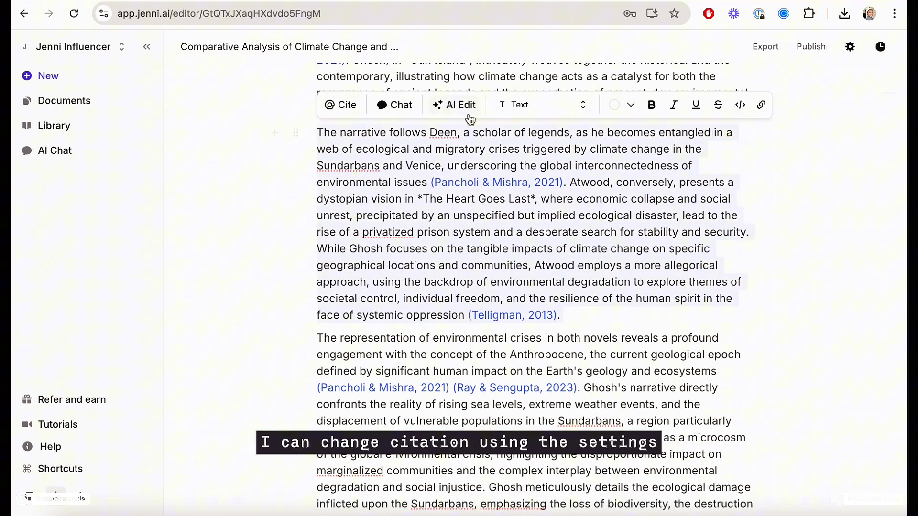
Step: Send the selected paragraph to AI chat and AI Edit, then dismiss both
click(395, 107)
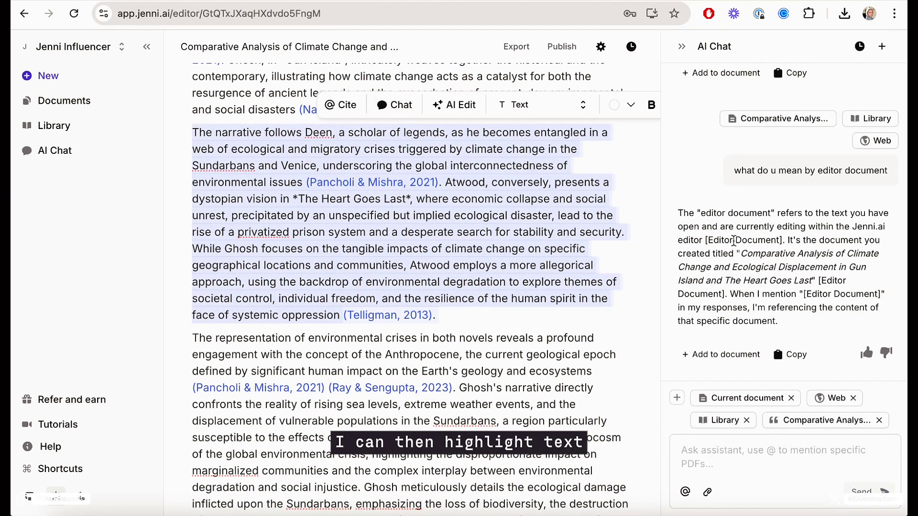
click(453, 105)
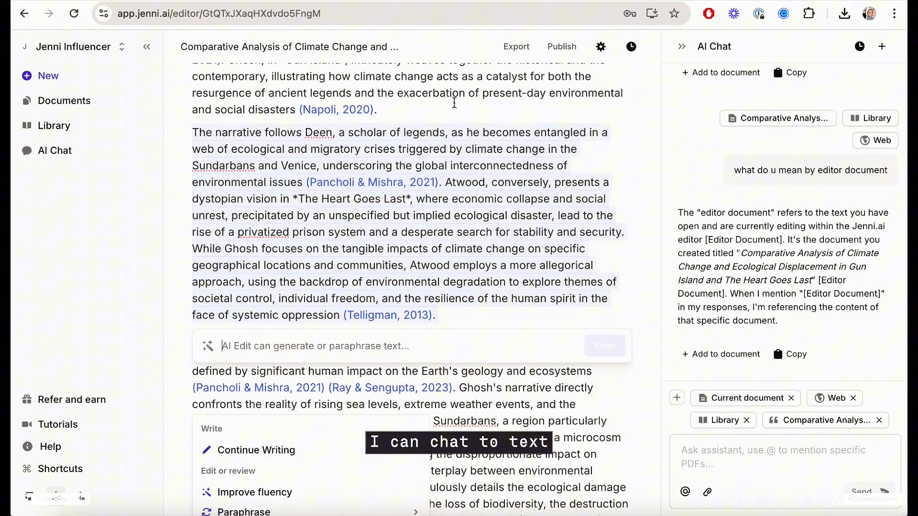
scroll(406, 460, down, 2)
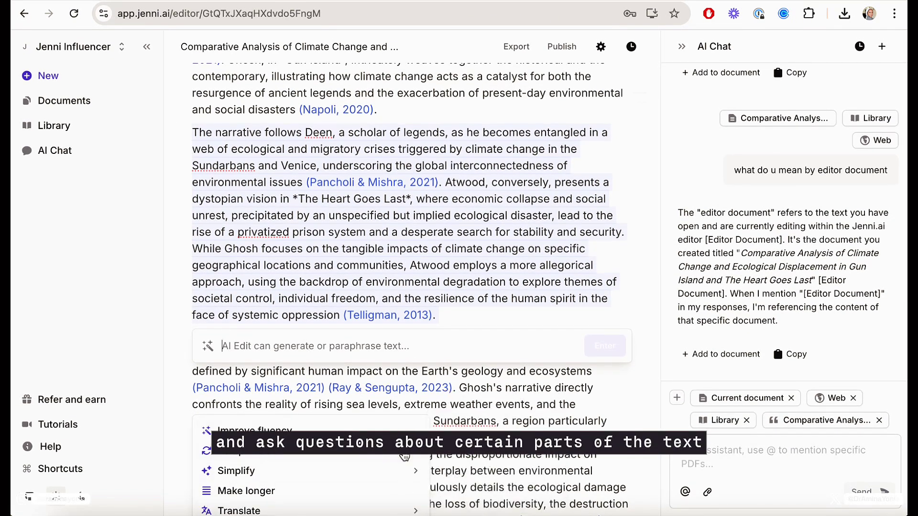
click(681, 47)
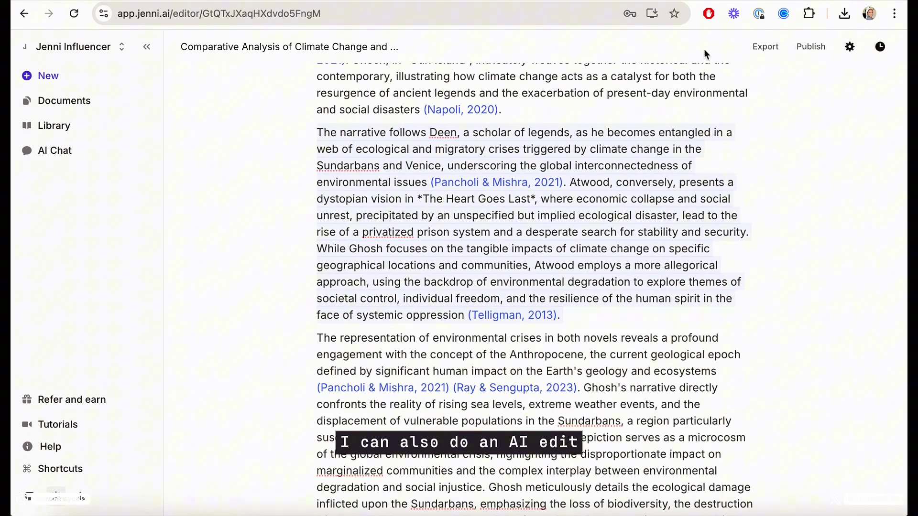
scroll(785, 117, up, 5)
Step: In Document settings, keep English (British), try Serif then Default font, and toggle Auto-complete off and on
click(846, 46)
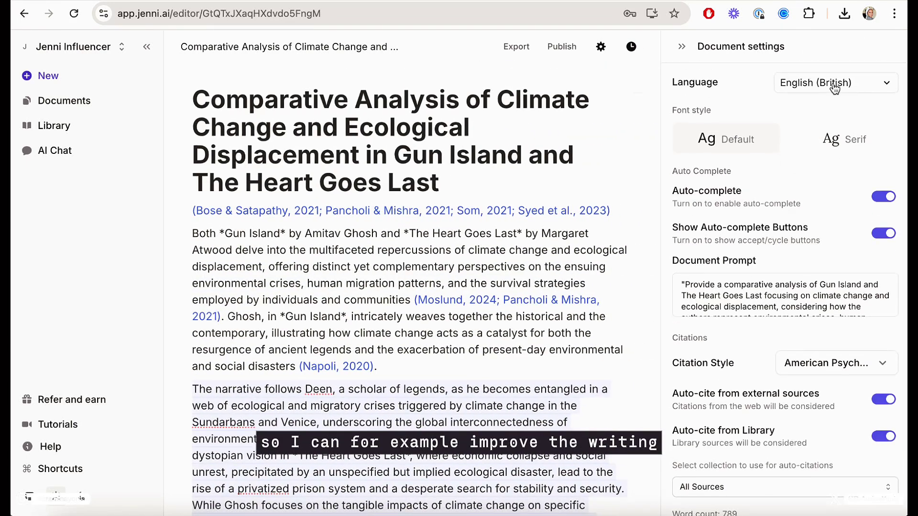
click(832, 85)
click(838, 158)
click(841, 139)
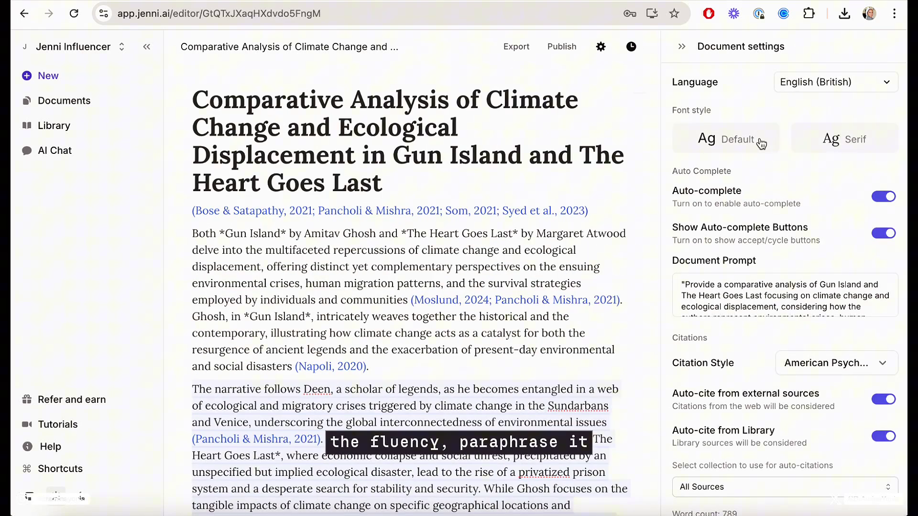
click(761, 143)
scroll(807, 203, down, 1)
click(884, 152)
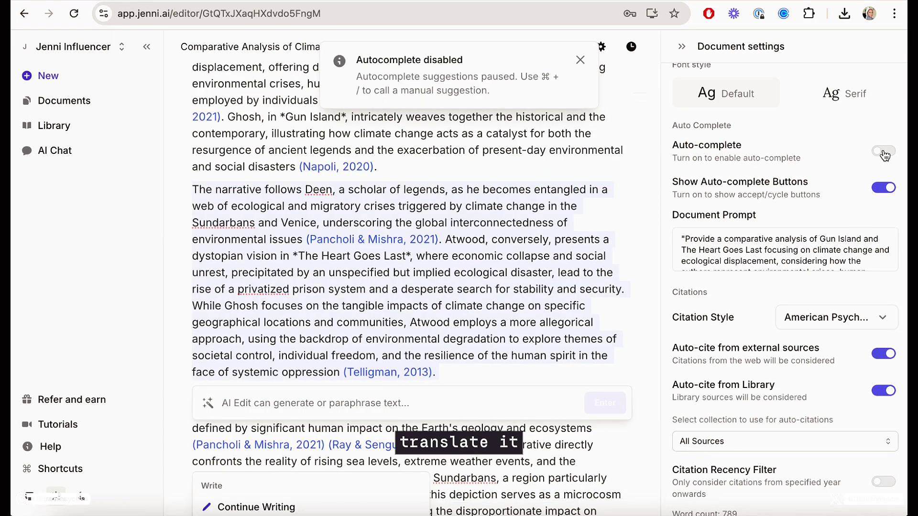
click(884, 152)
Step: Set the citation style to Harvard, turn on the recency filter, and close settings
scroll(813, 246, down, 3)
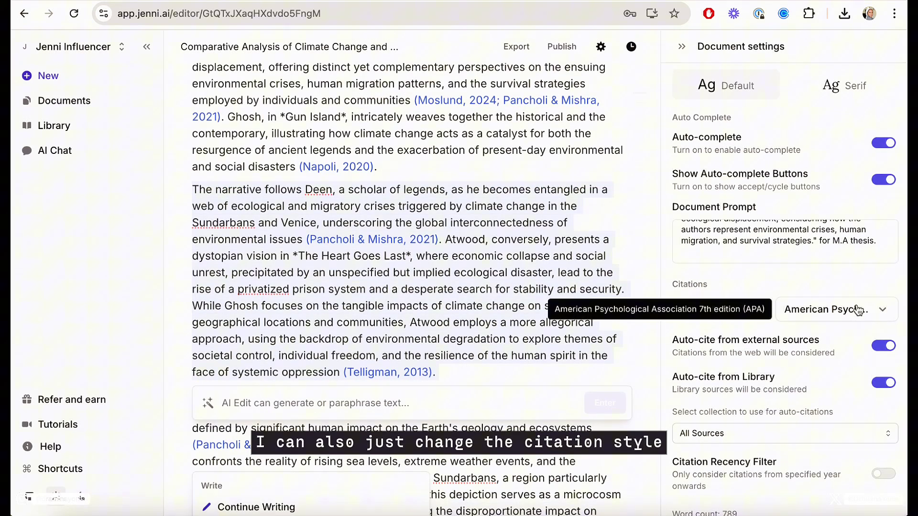
click(837, 310)
click(765, 420)
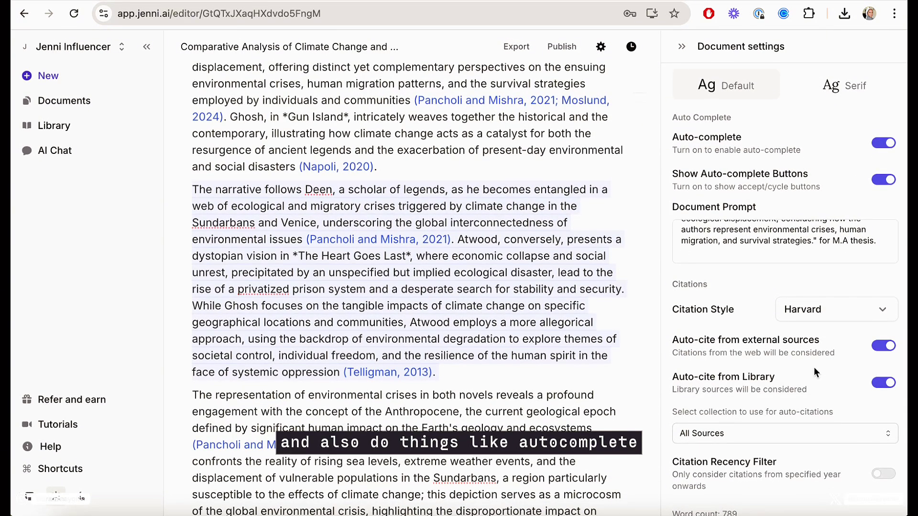
click(880, 475)
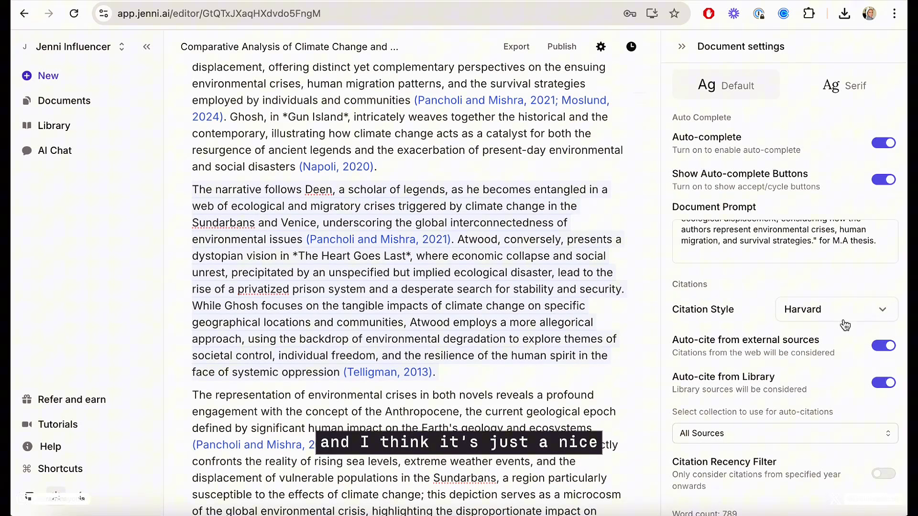
scroll(845, 287, up, 3)
click(682, 46)
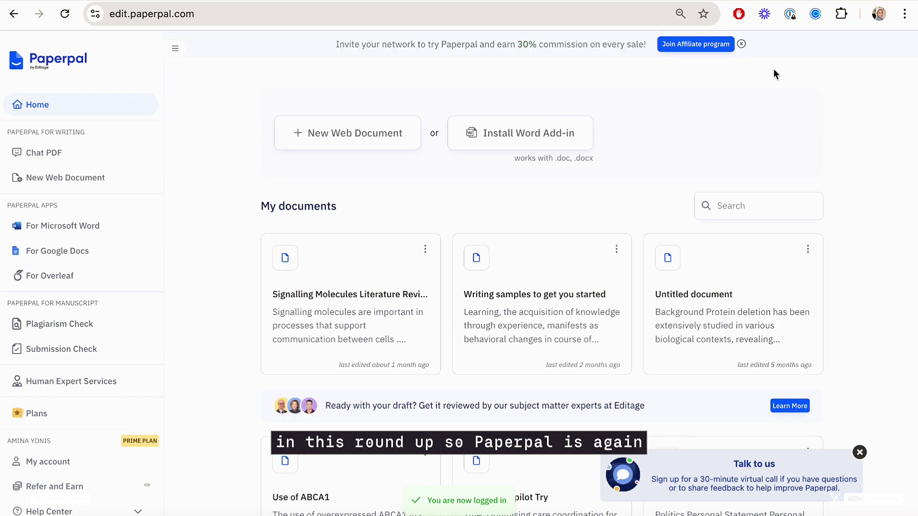
Step: Dismiss the Talk to us popup and open the Signalling Molecules Literature Review card
scroll(724, 194, down, 1)
scroll(724, 194, down, 1)
click(859, 452)
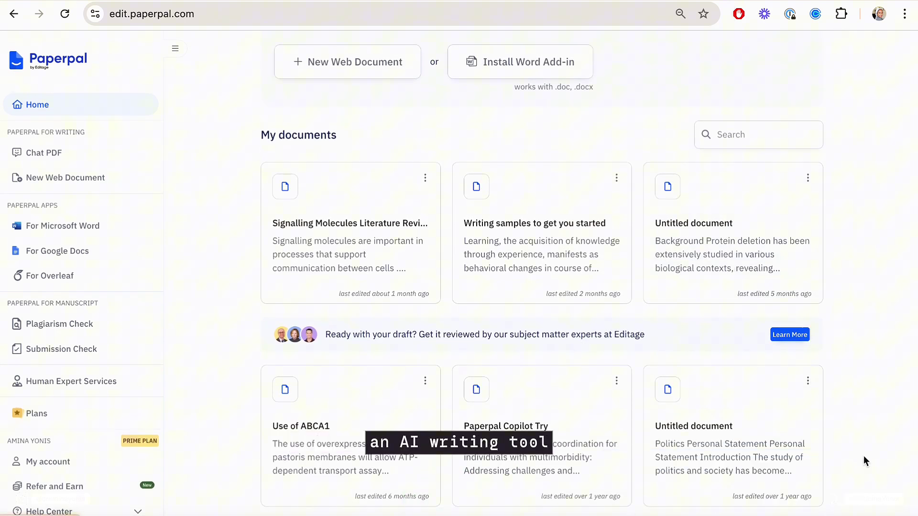
scroll(853, 344, up, 3)
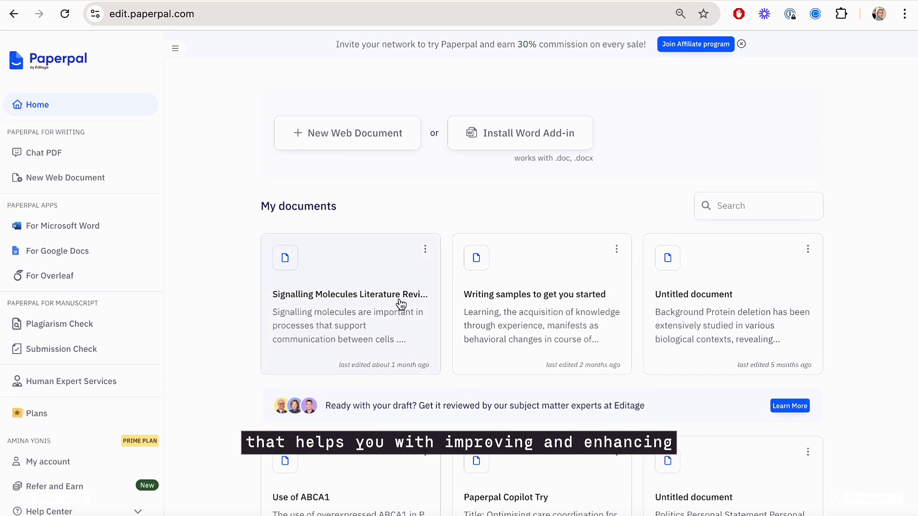
click(387, 329)
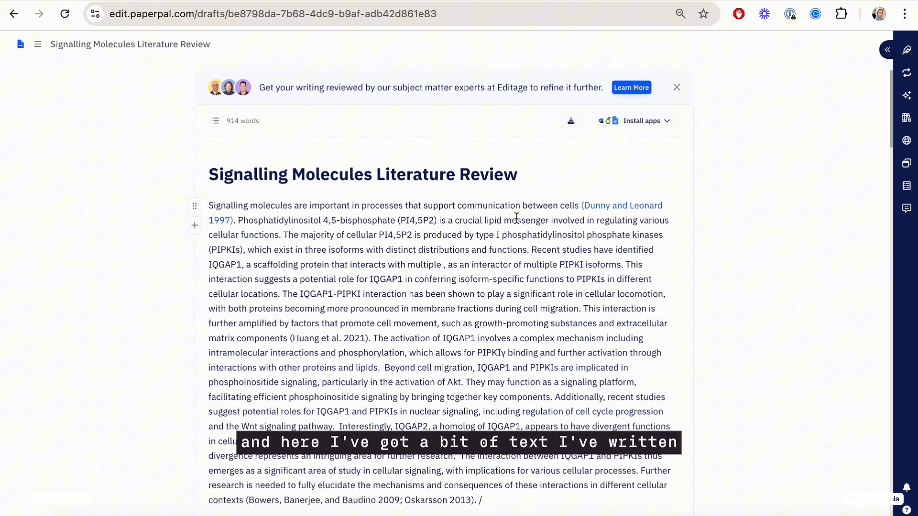
Step: Glance at the add-in apps list, then dismiss the Editage review banner
click(665, 123)
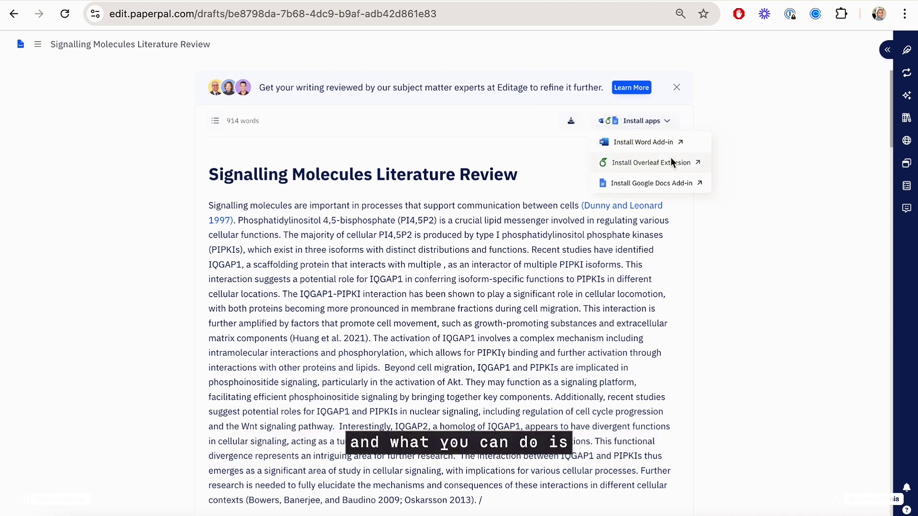
click(705, 225)
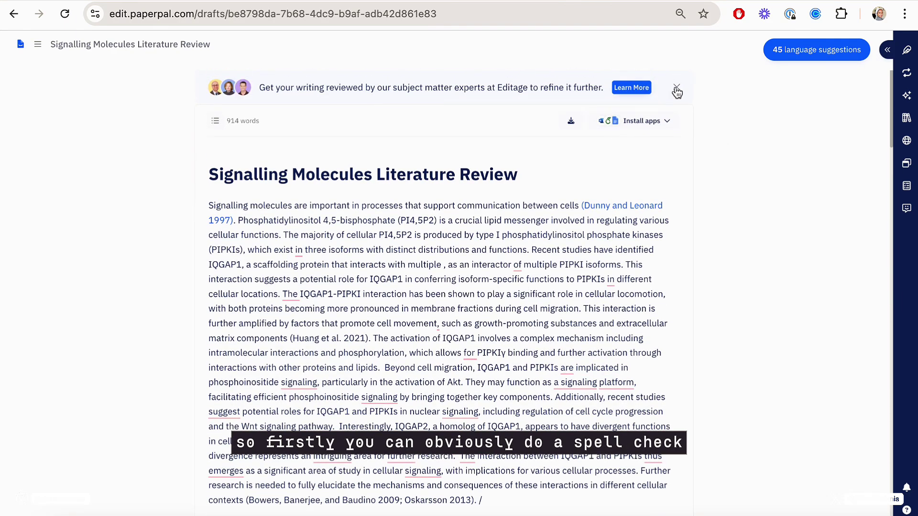
click(676, 89)
scroll(622, 216, down, 5)
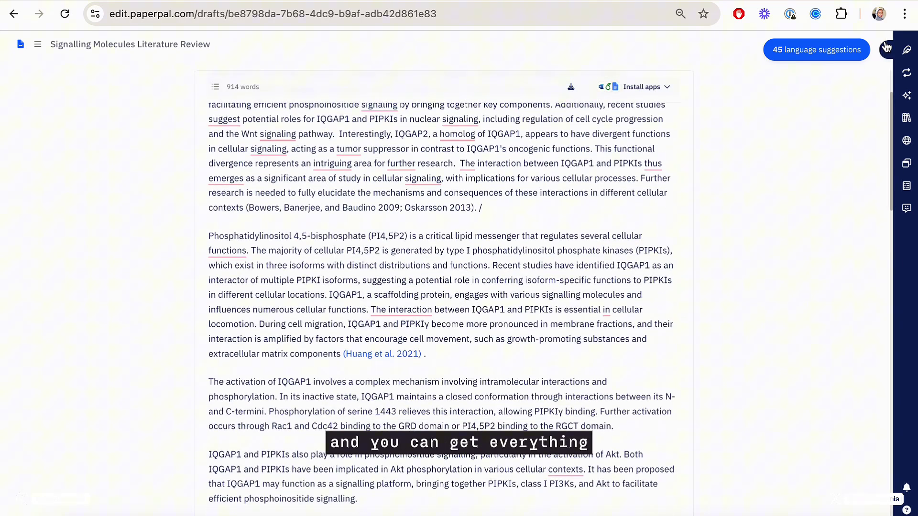
Step: Browse the Edit, consistency, Rewrite and Write panels, then open Research | Cite
click(886, 47)
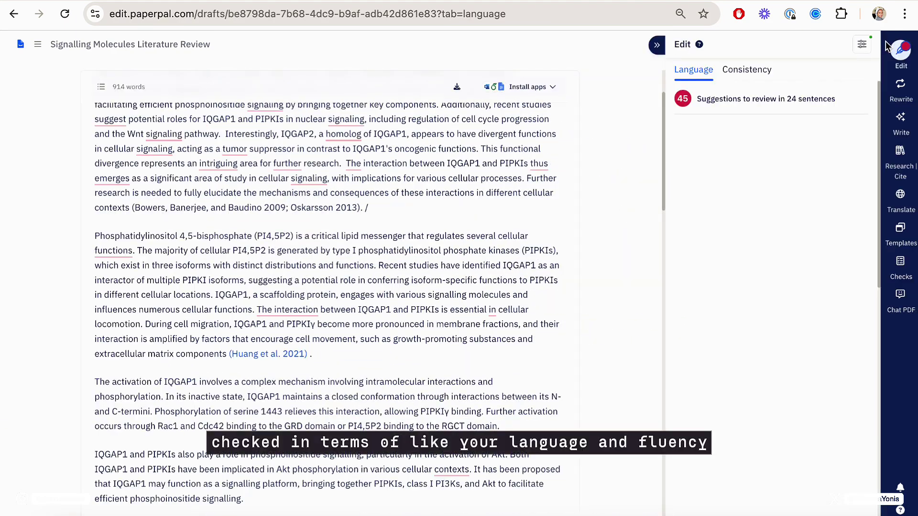
click(756, 70)
click(904, 90)
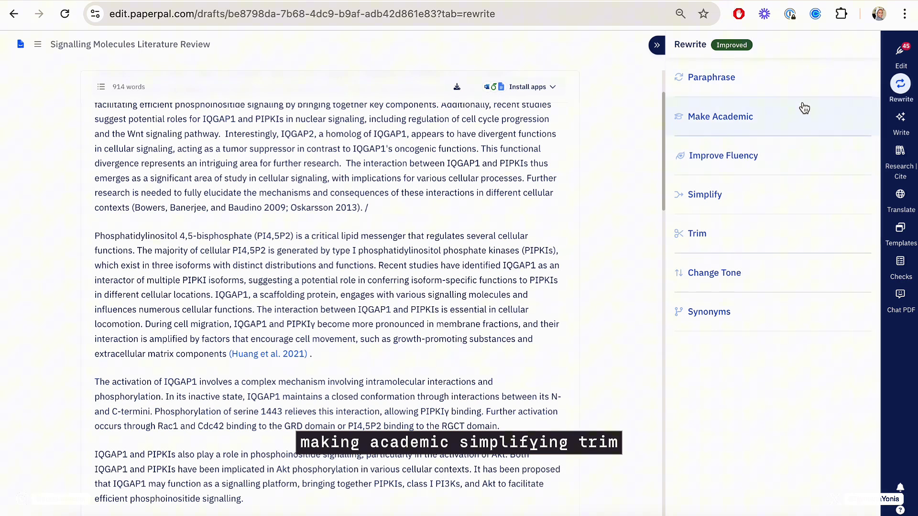
click(900, 119)
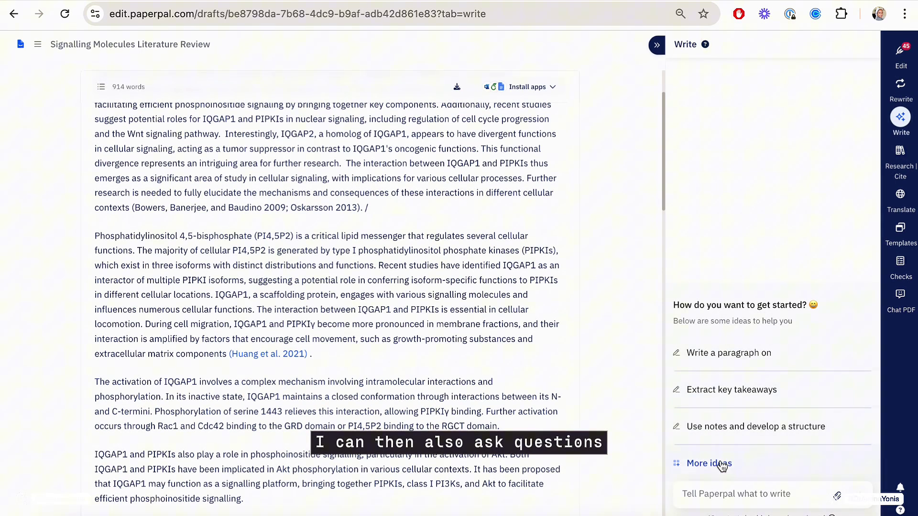
click(717, 463)
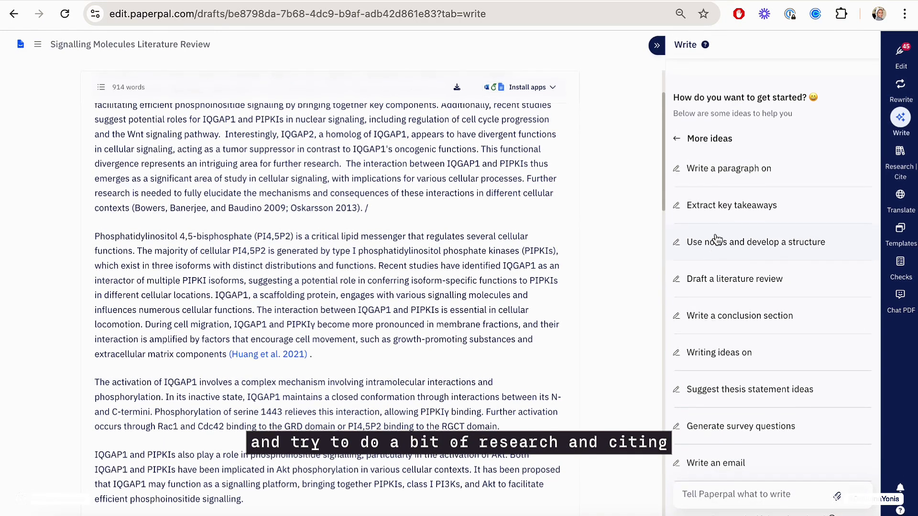
click(723, 137)
click(898, 152)
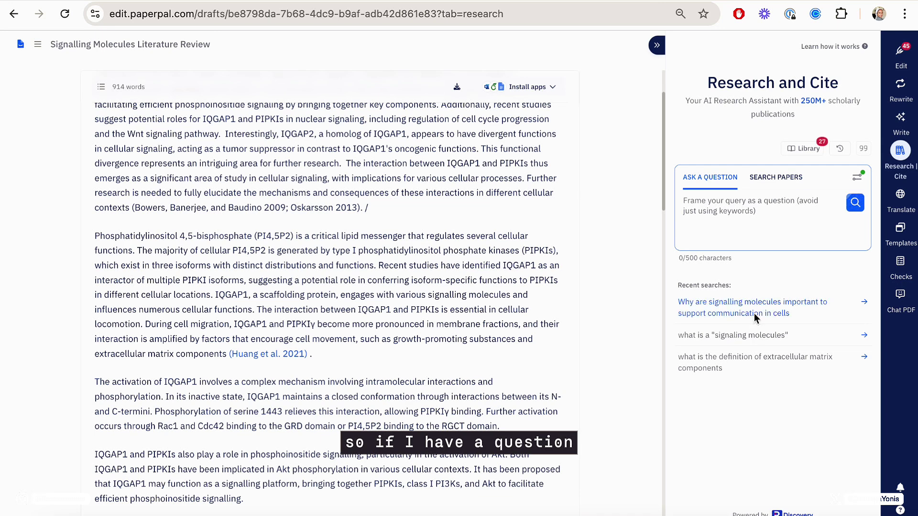
Step: Rerun the recent question on why signalling molecules matter for cell communication and review the papers
click(755, 315)
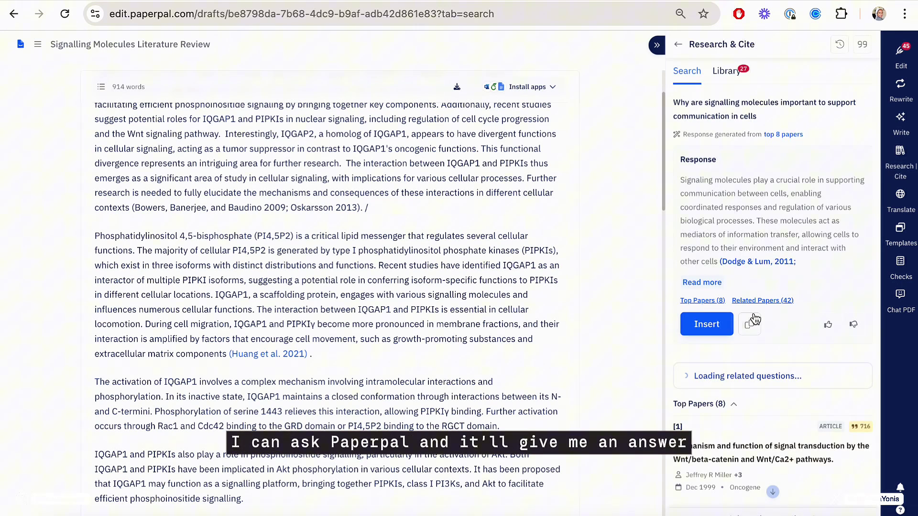
scroll(755, 306, down, 7)
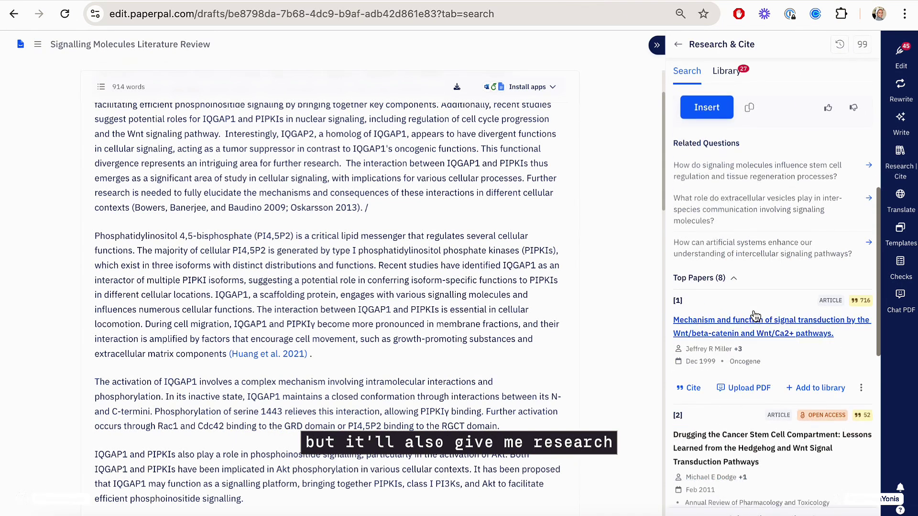
scroll(756, 296, down, 4)
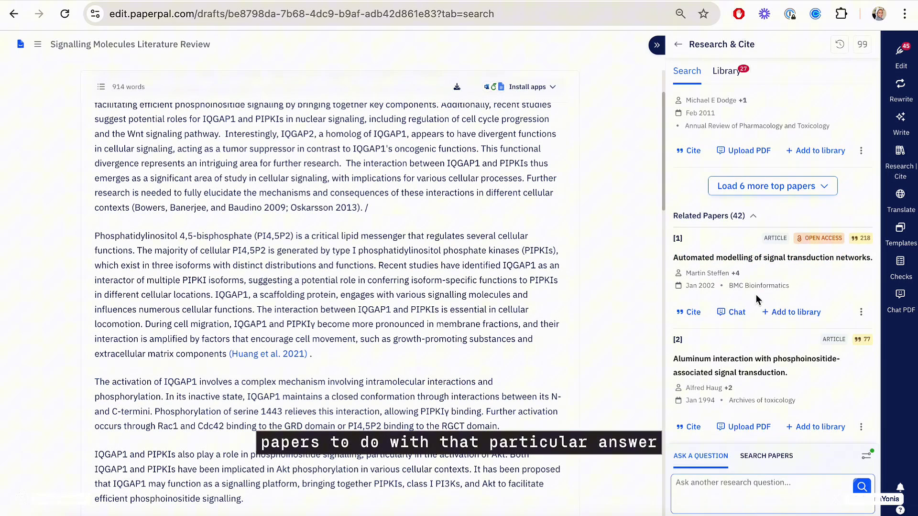
scroll(755, 296, up, 1)
scroll(757, 300, down, 2)
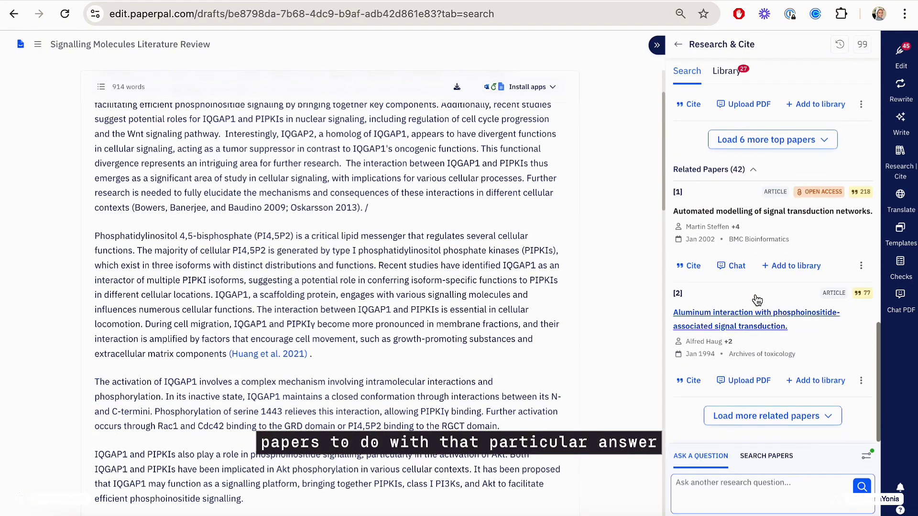
Step: Switch briefly to paper search and back, then bring up the DeepL Translate panel
click(776, 457)
click(712, 466)
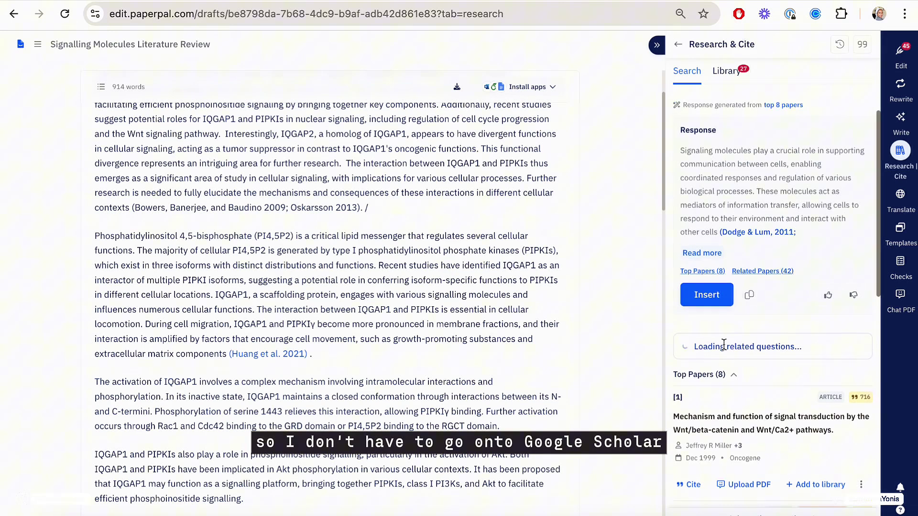
scroll(724, 349, down, 4)
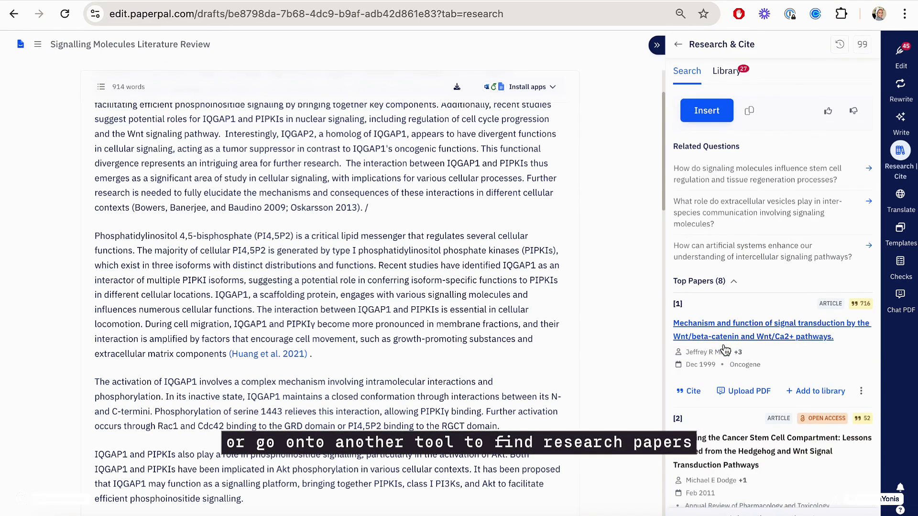
scroll(724, 349, up, 4)
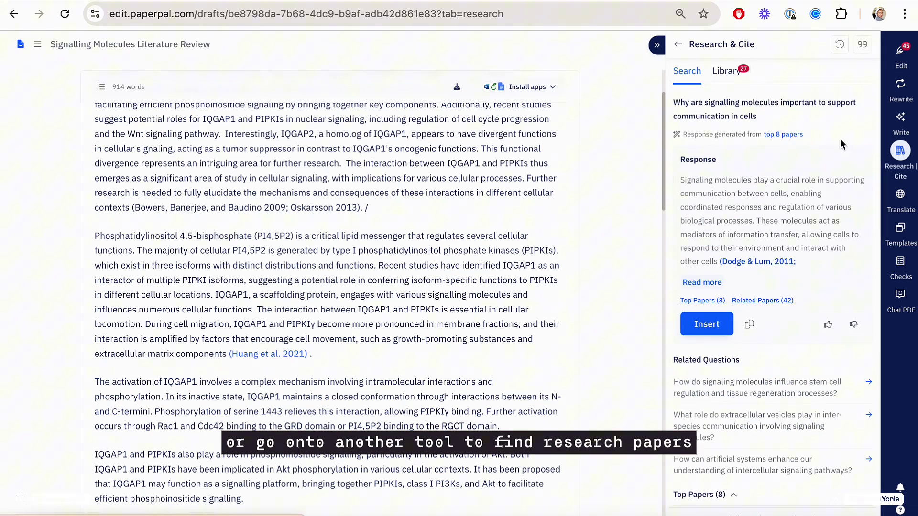
click(907, 206)
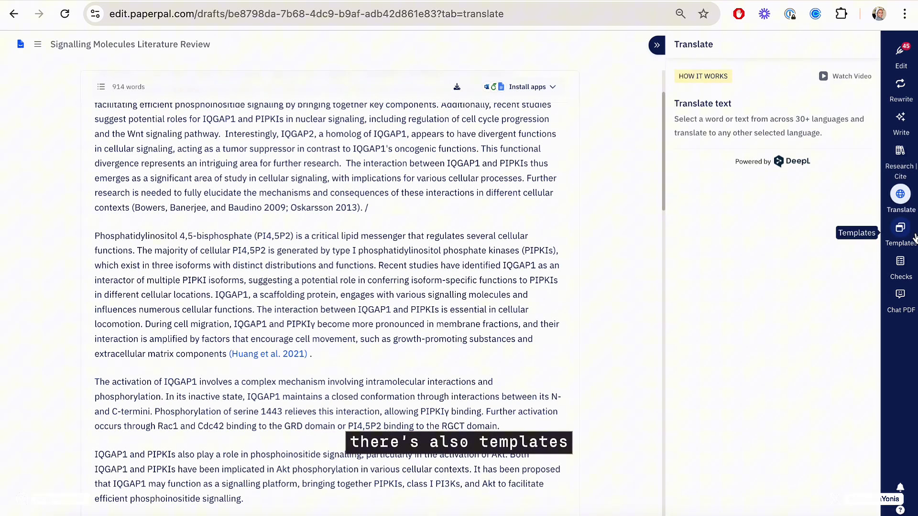
Step: Look through the Study highlights, Brainstorm and Keywords writing templates
click(898, 229)
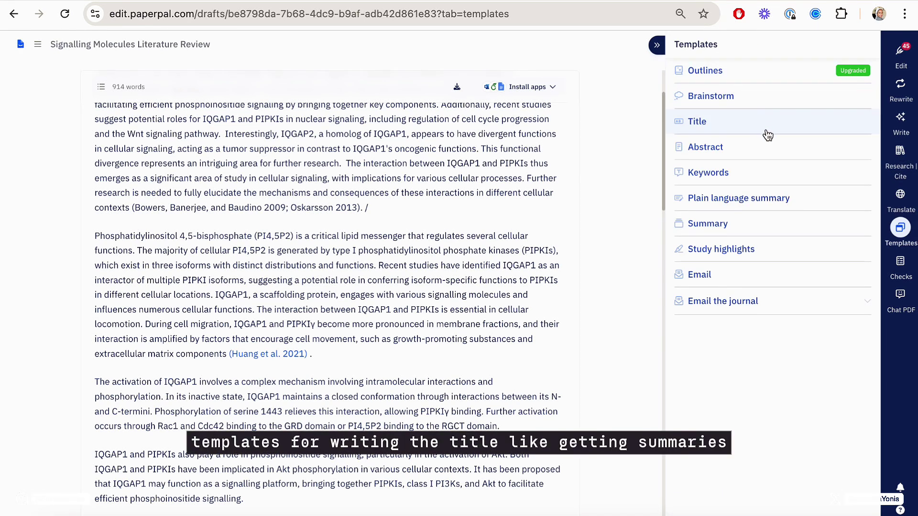
click(773, 247)
click(679, 48)
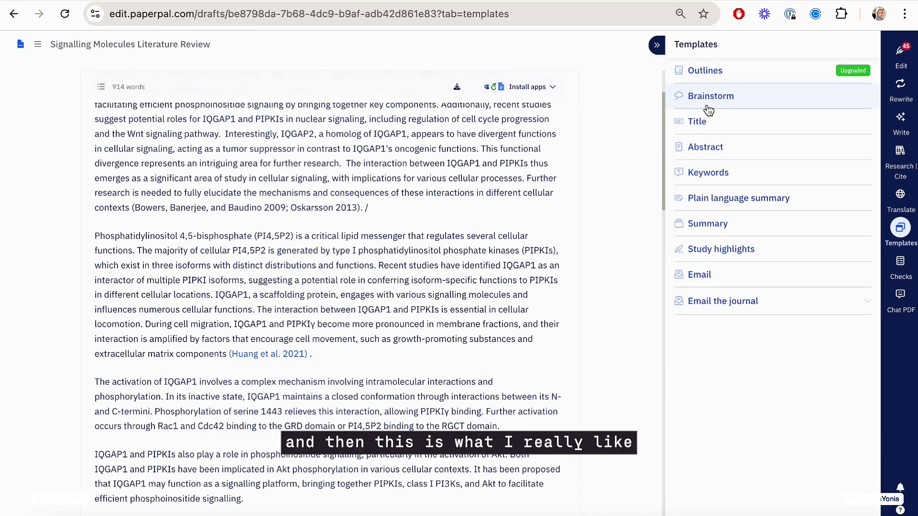
click(764, 96)
scroll(757, 234, down, 2)
scroll(757, 234, down, 1)
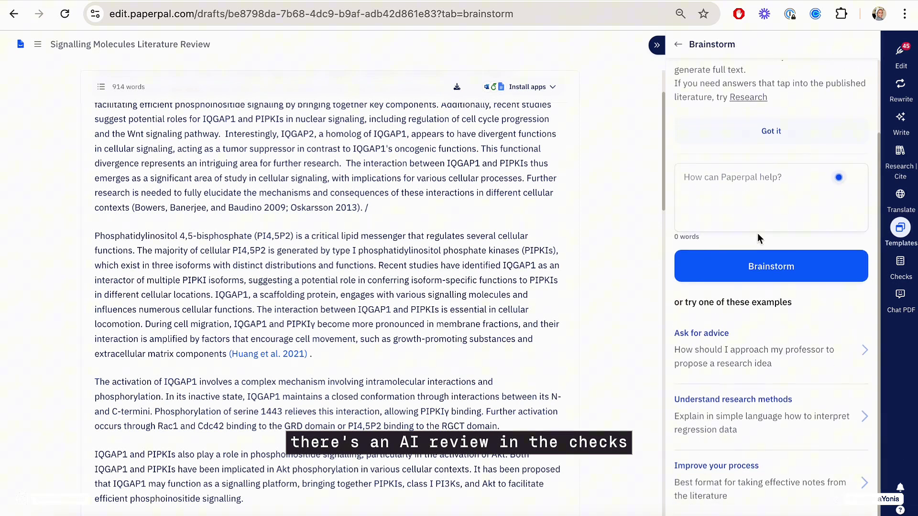
scroll(757, 234, up, 3)
click(679, 44)
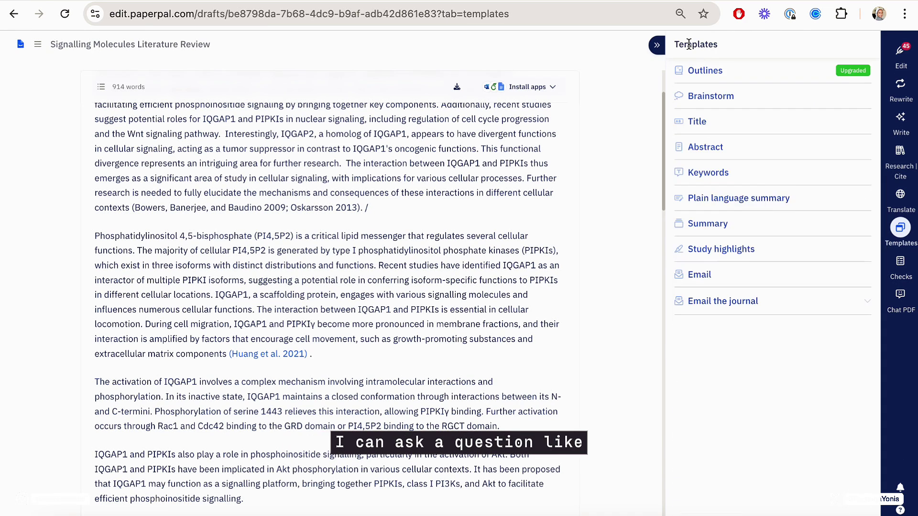
click(706, 177)
Step: Open Checks > AI Review and expand then collapse its prompt ideas
click(898, 260)
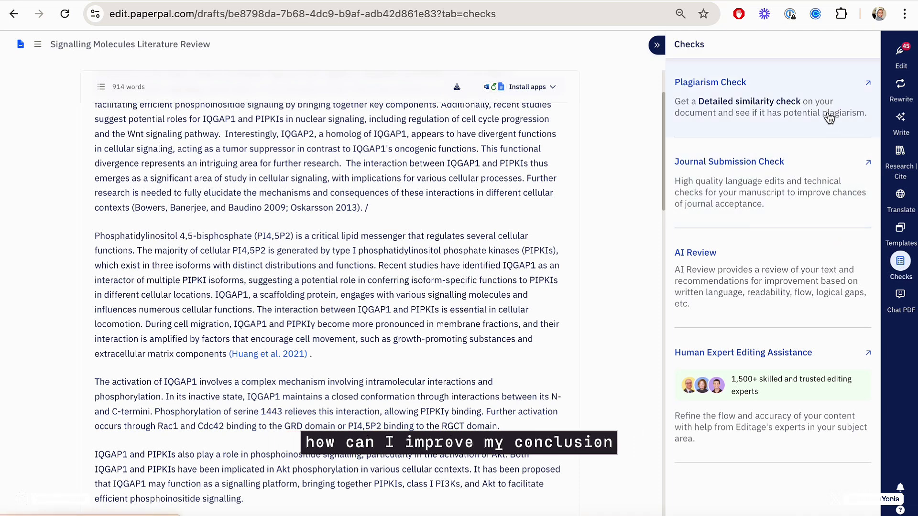
click(824, 293)
click(737, 464)
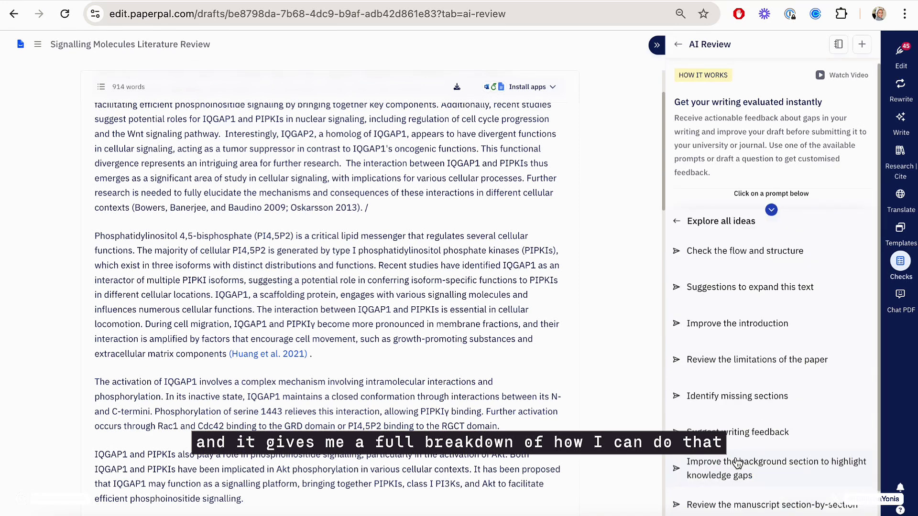
click(771, 210)
Step: Open the standalone edit.paperpal.com/chat-pdf page from the Chat with PDF card
click(897, 305)
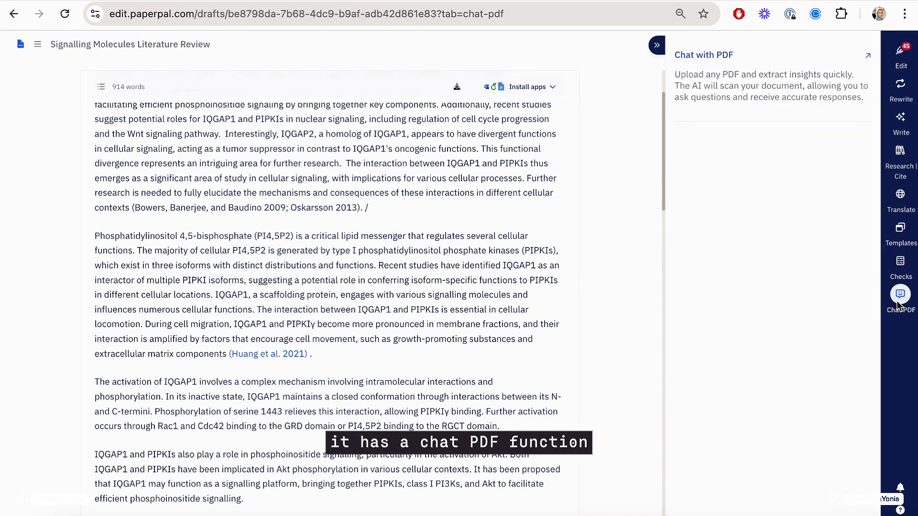
click(768, 61)
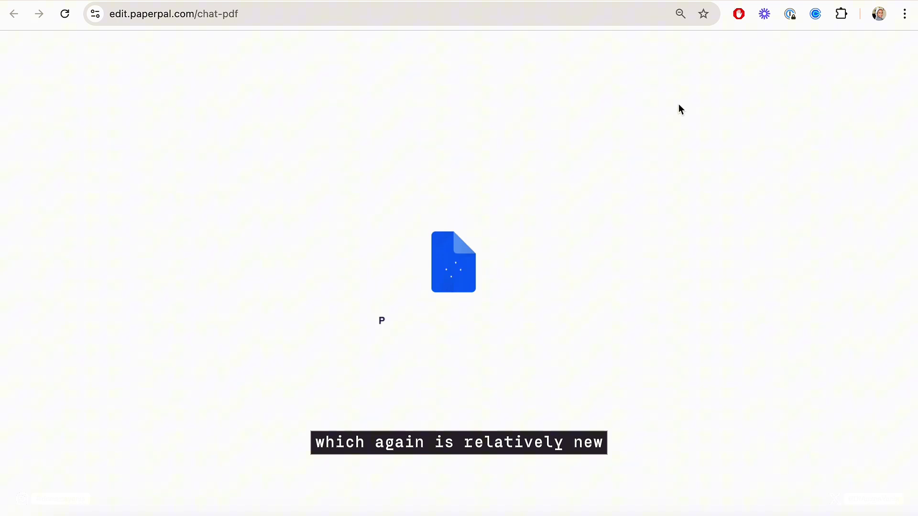